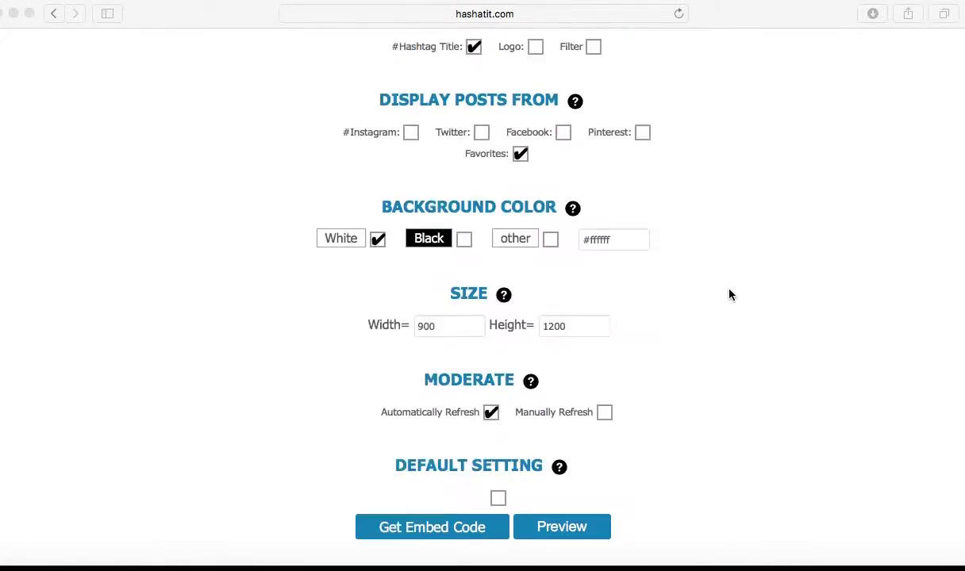
Scroll back up on the Customize Embed Code page.
{"action": "scroll", "coordinate": [728, 292], "scroll_direction": "up", "scroll_amount": 5}
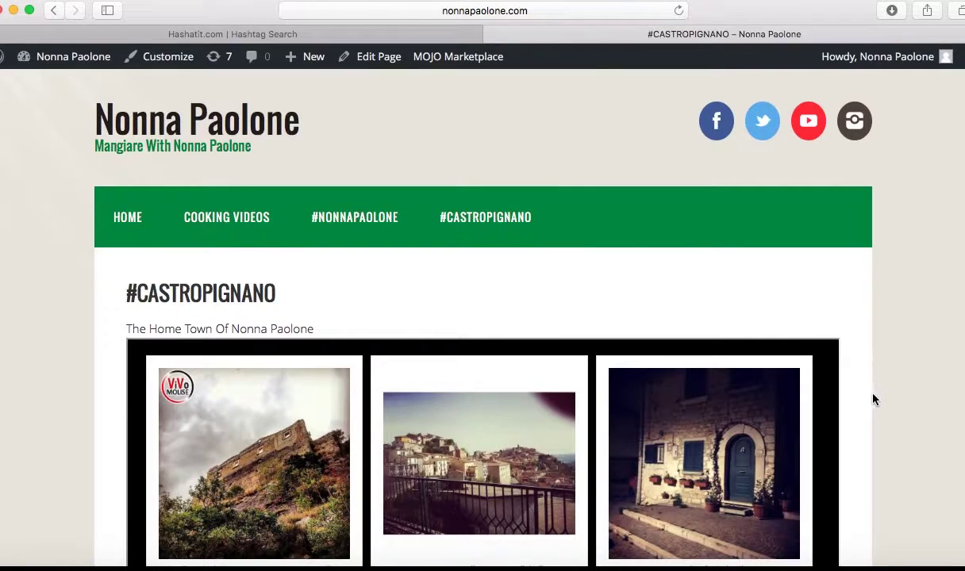
Scroll through the #CASTROPIGNANO page's black-framed board of Instagram posts.
{"action": "scroll", "coordinate": [873, 396], "scroll_direction": "down", "scroll_amount": 2}
{"action": "scroll", "coordinate": [875, 399], "scroll_direction": "down", "scroll_amount": 10}
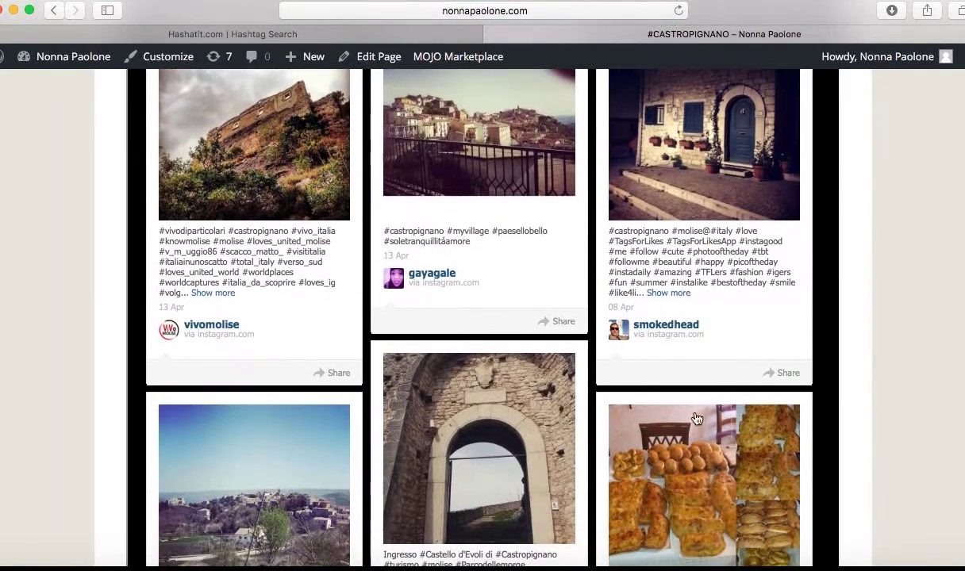
{"action": "scroll", "coordinate": [686, 429], "scroll_direction": "down", "scroll_amount": 15}
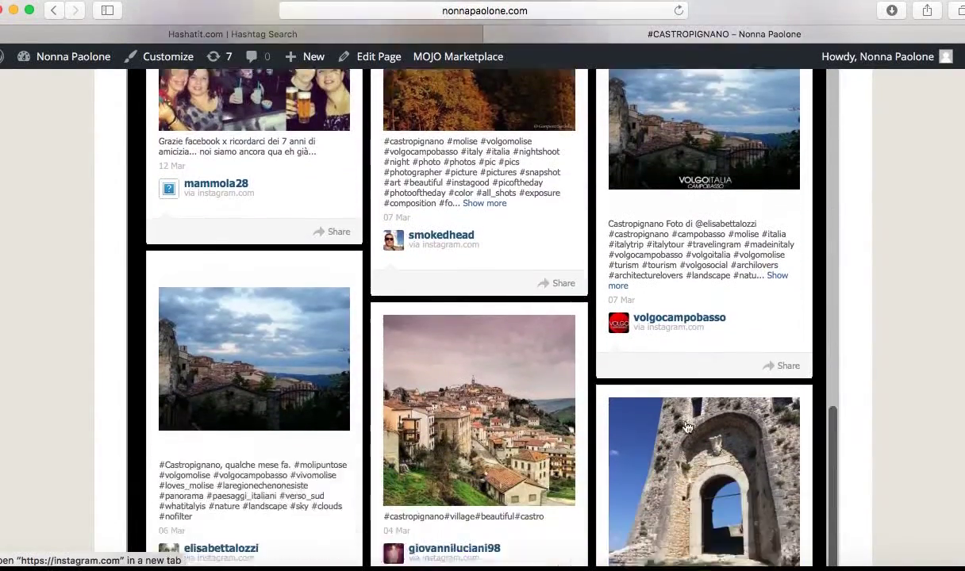
{"action": "scroll", "coordinate": [687, 429], "scroll_direction": "down", "scroll_amount": 10}
{"action": "scroll", "coordinate": [674, 222], "scroll_direction": "up", "scroll_amount": 2}
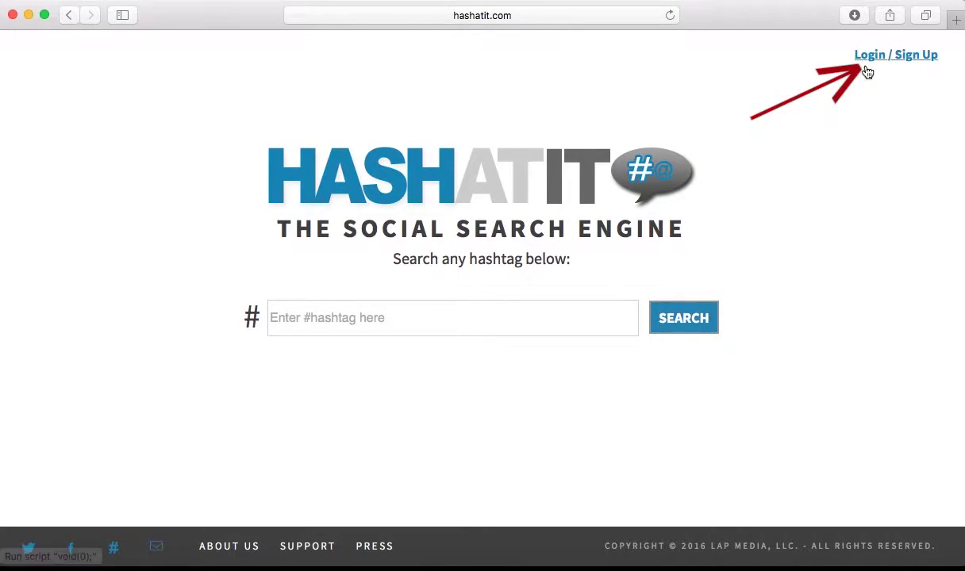
Glance at the Sign Up form, then choose Facebook login in Hashatit's login dialog.
{"action": "left_click", "coordinate": [902, 62]}
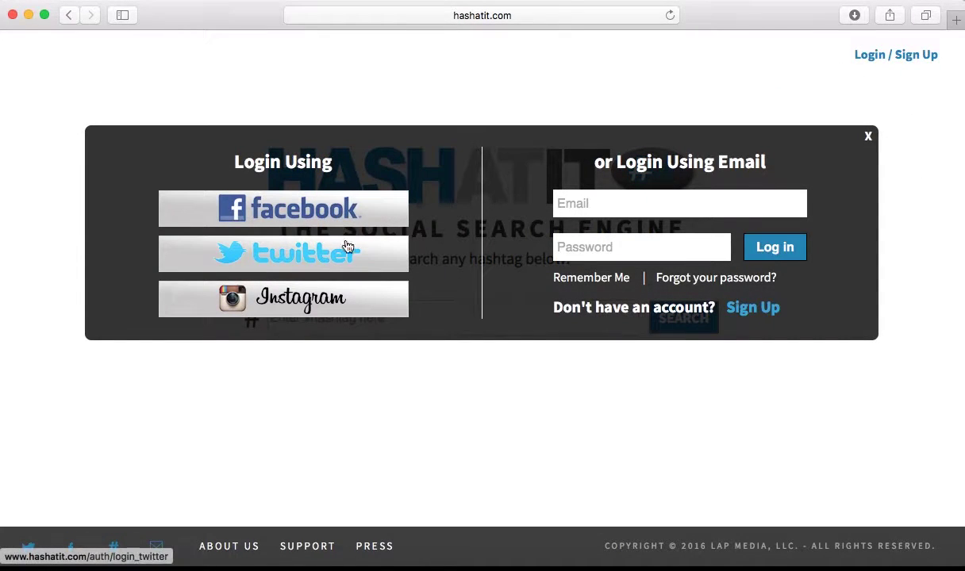
{"action": "left_click_drag", "start_coordinate": [553, 308], "coordinate": [781, 308]}
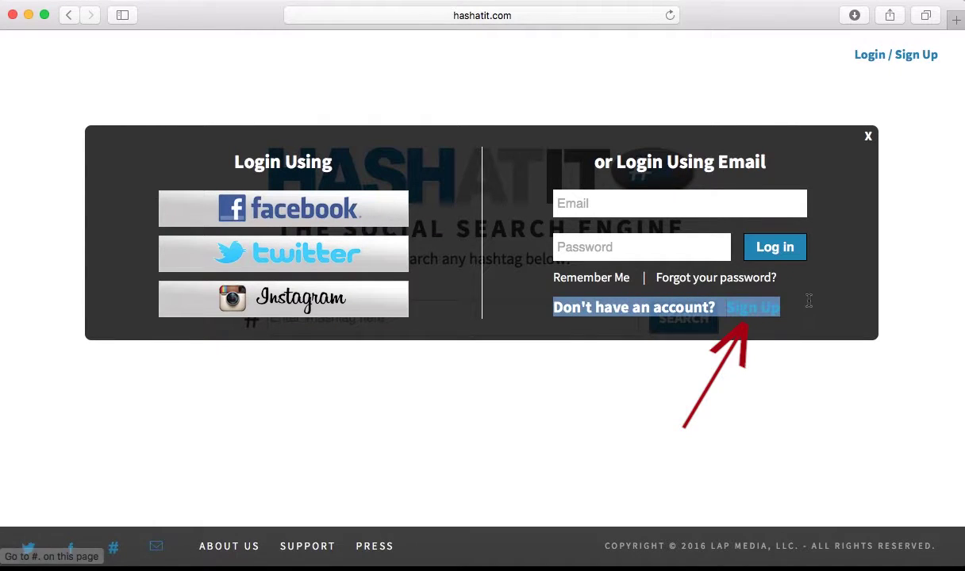
{"action": "left_click", "coordinate": [756, 316]}
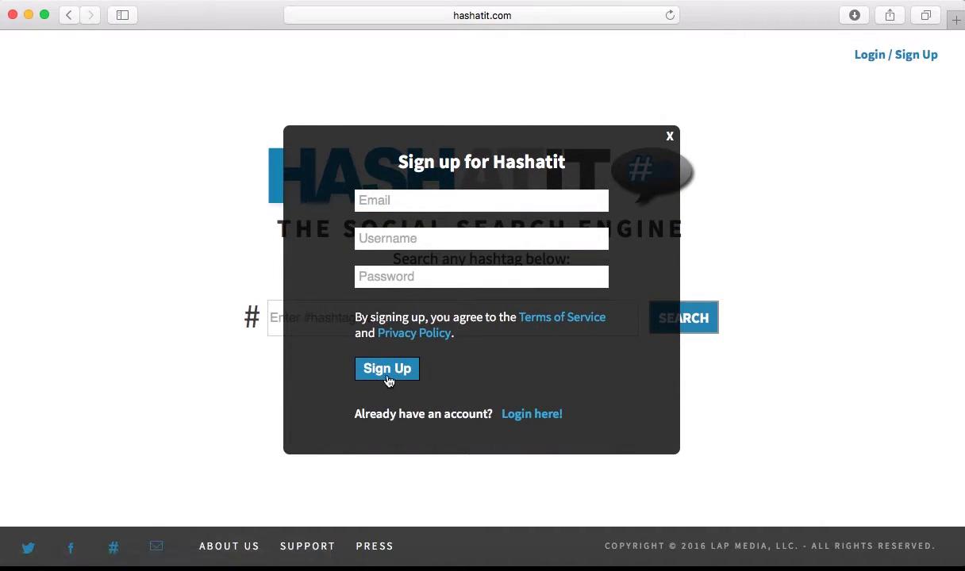
{"action": "left_click", "coordinate": [668, 139]}
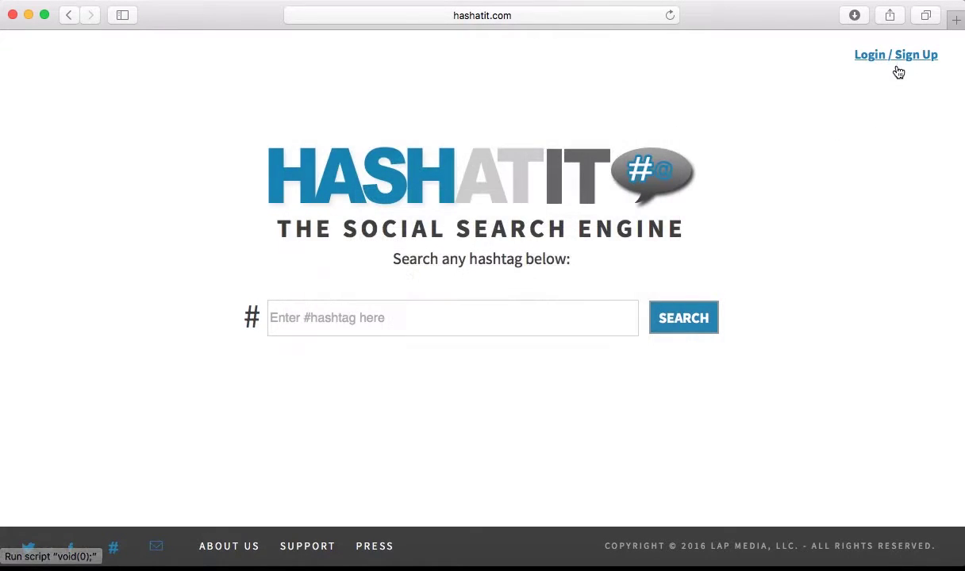
{"action": "left_click", "coordinate": [897, 62]}
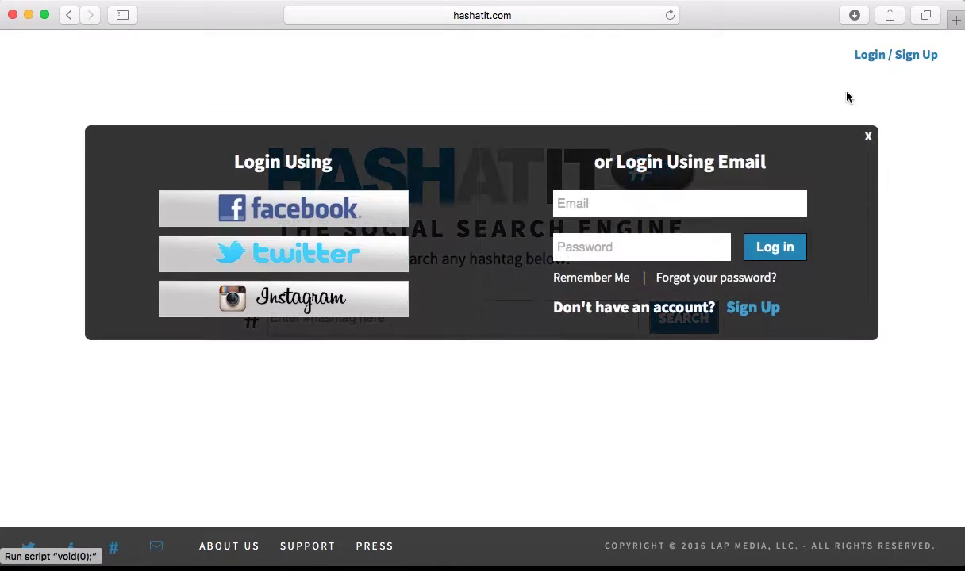
{"action": "left_click", "coordinate": [281, 221]}
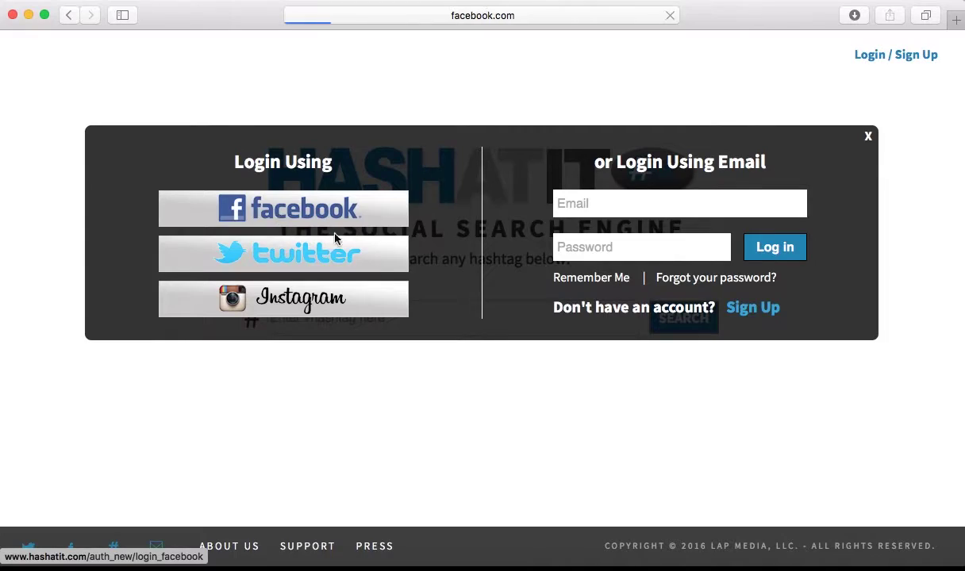
{"action": "scroll", "coordinate": [902, 371], "scroll_direction": "down", "scroll_amount": 3}
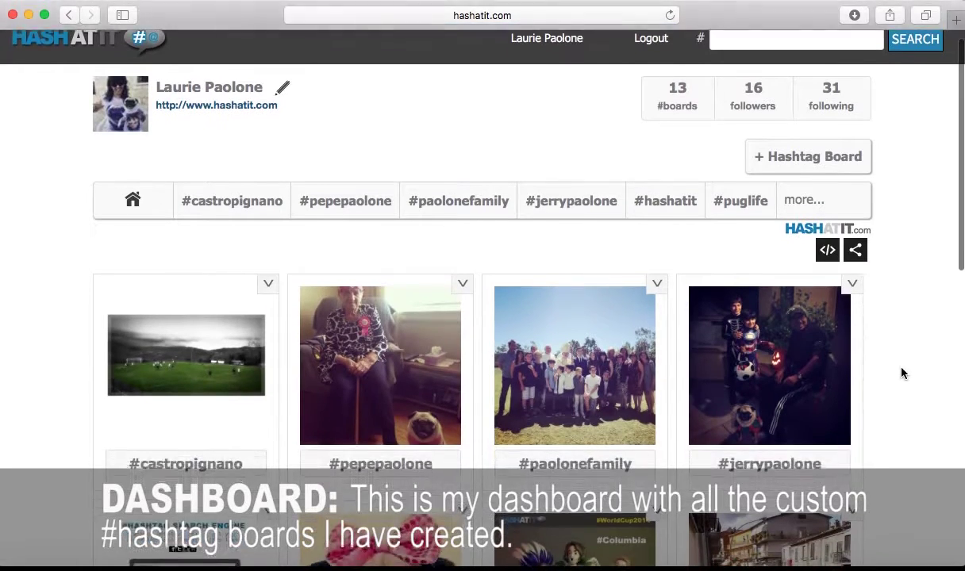
{"action": "scroll", "coordinate": [902, 373], "scroll_direction": "down", "scroll_amount": 10}
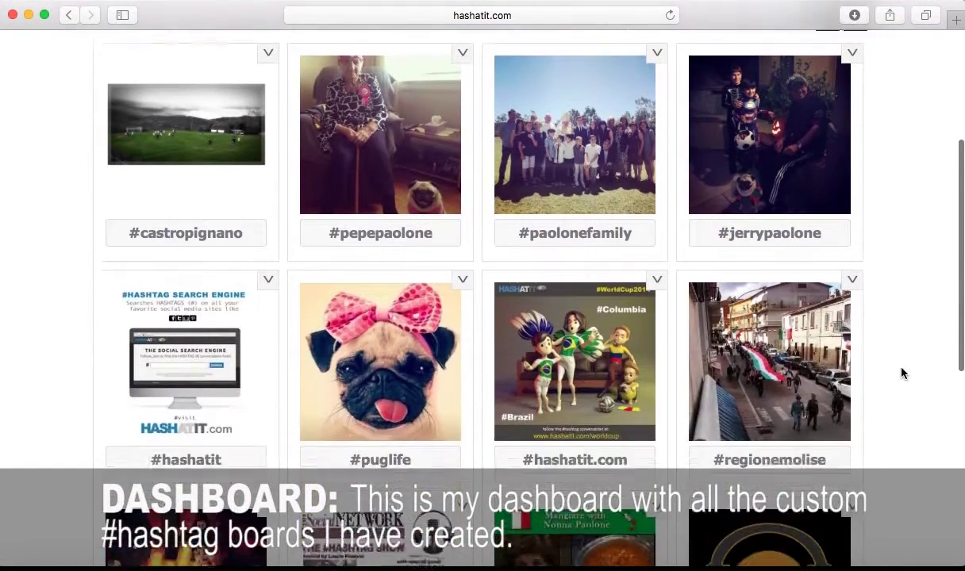
{"action": "scroll", "coordinate": [902, 373], "scroll_direction": "down", "scroll_amount": 8}
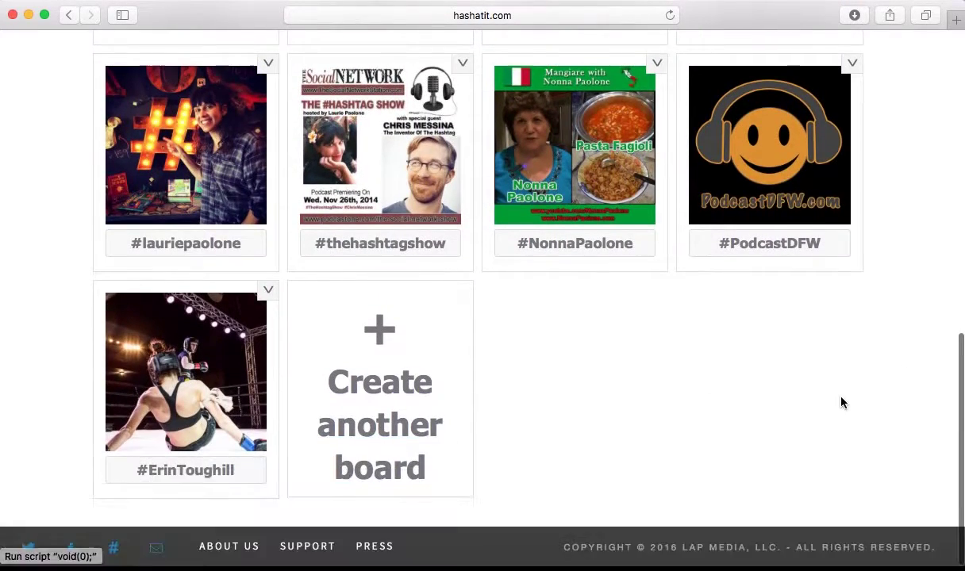
{"action": "scroll", "coordinate": [840, 401], "scroll_direction": "up", "scroll_amount": 15}
{"action": "scroll", "coordinate": [841, 401], "scroll_direction": "up", "scroll_amount": 2}
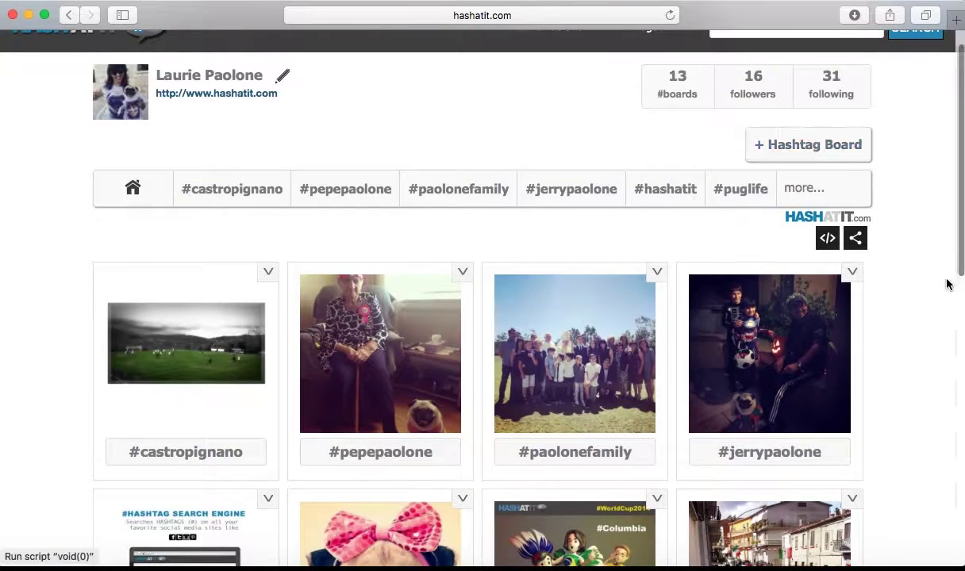
Select the board's address in the Share Link popup, then close it.
{"action": "left_click", "coordinate": [855, 238]}
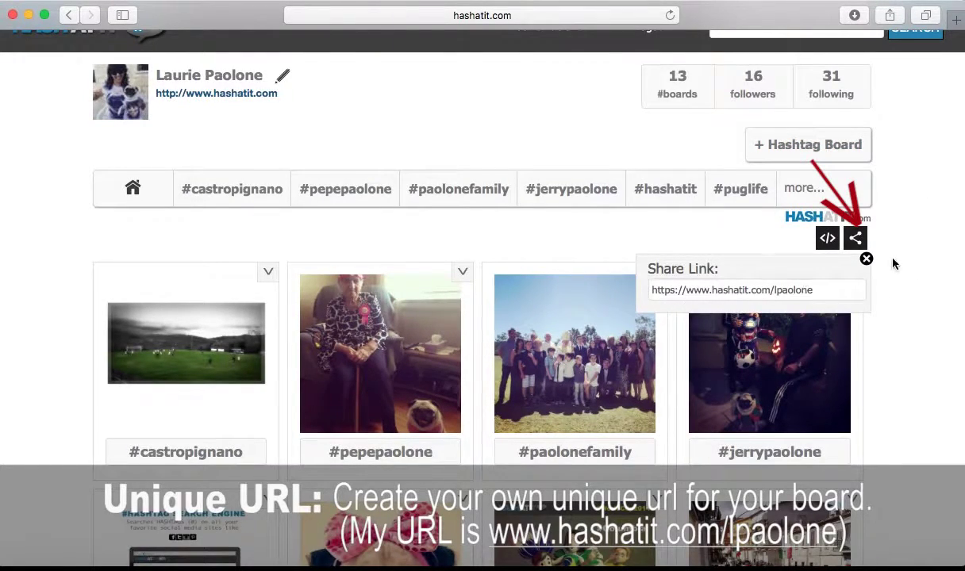
{"action": "left_click_drag", "start_coordinate": [832, 291], "coordinate": [644, 289]}
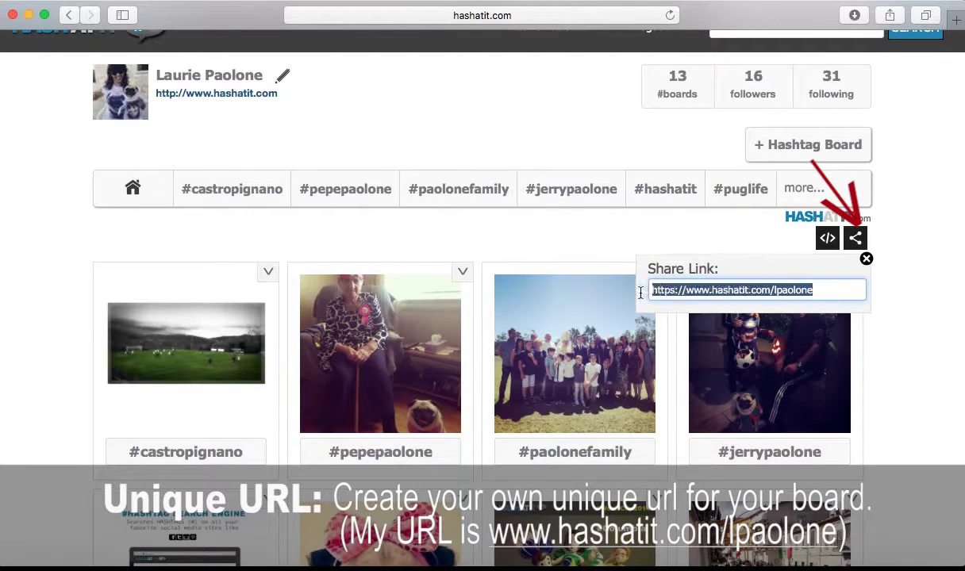
{"action": "left_click", "coordinate": [867, 261]}
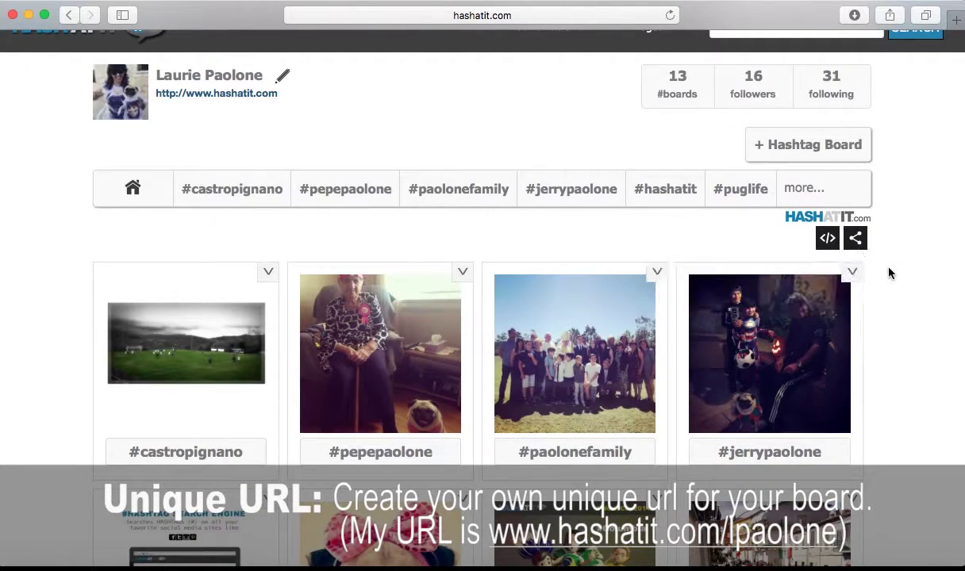
Look over the Public Url field in Edit Profile, then return to the boards dashboard.
{"action": "left_click", "coordinate": [284, 77]}
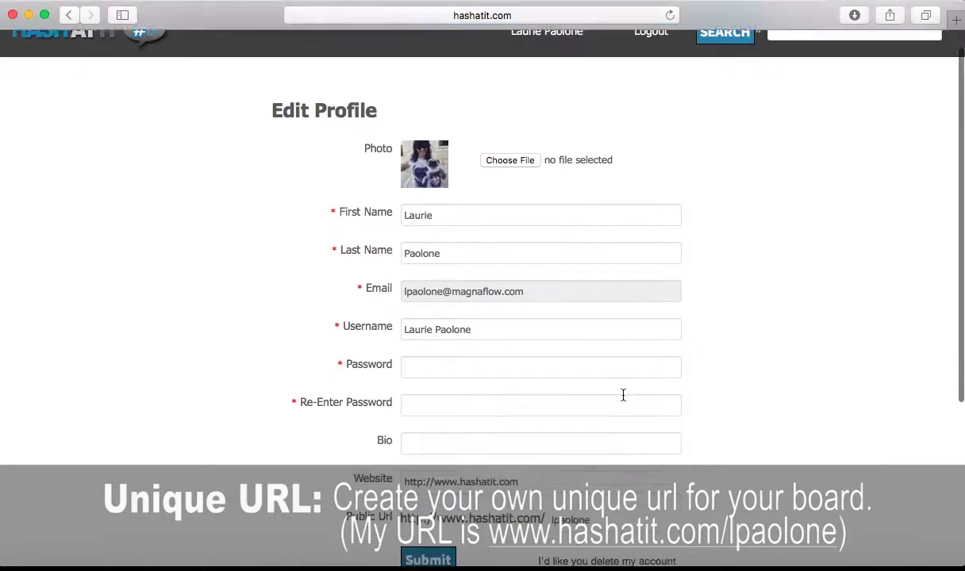
{"action": "scroll", "coordinate": [622, 395], "scroll_direction": "down", "scroll_amount": 3}
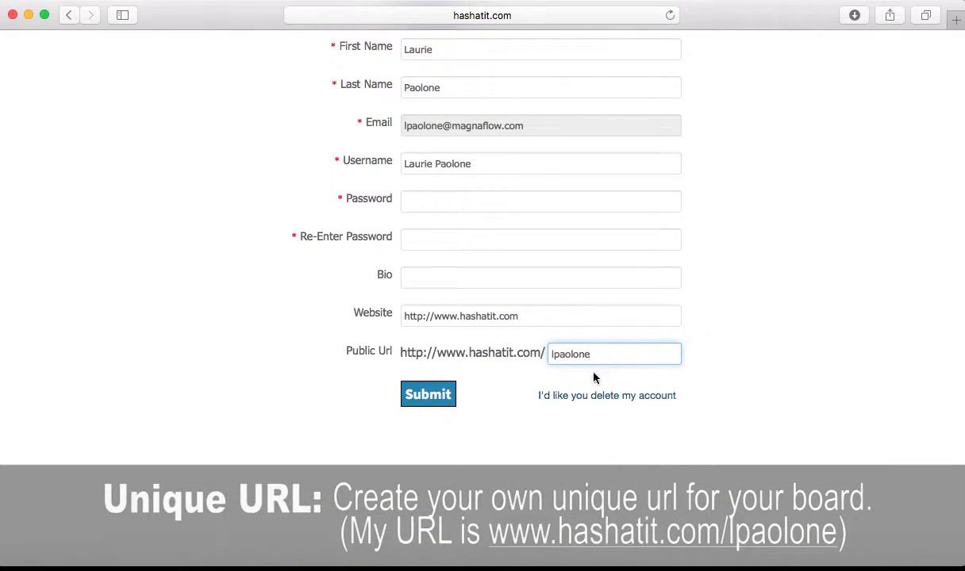
{"action": "left_click_drag", "start_coordinate": [346, 357], "coordinate": [542, 346]}
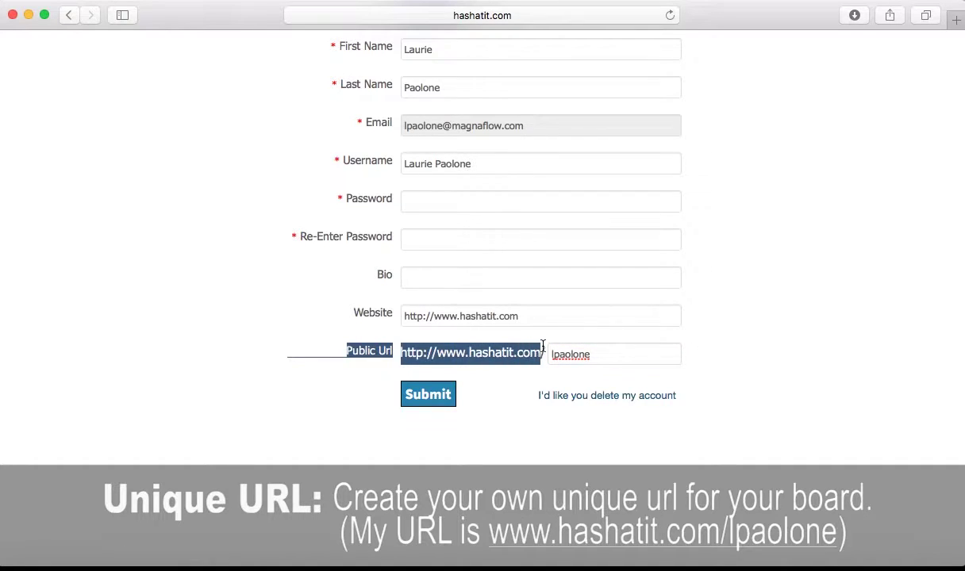
{"action": "left_click", "coordinate": [719, 348]}
{"action": "scroll", "coordinate": [821, 324], "scroll_direction": "up", "scroll_amount": 3}
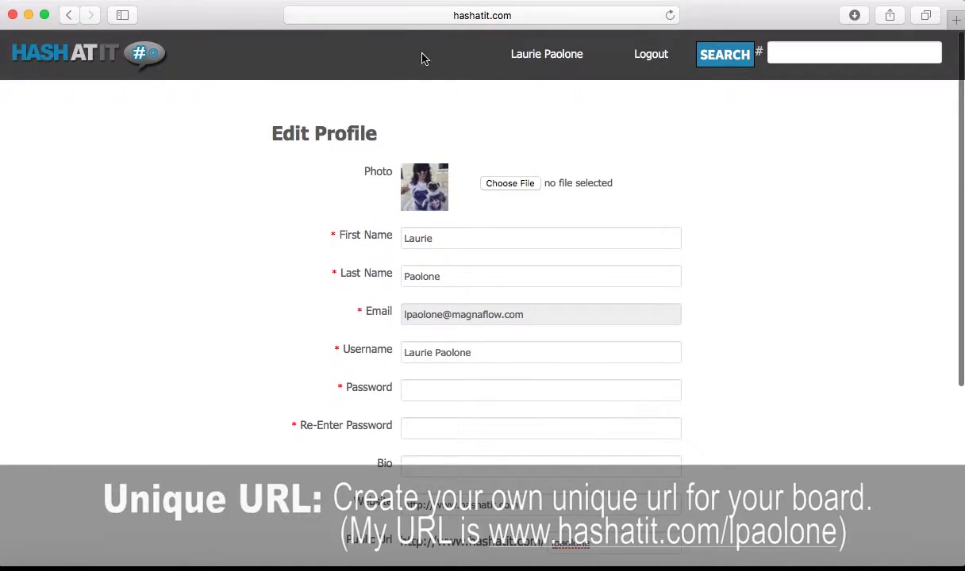
{"action": "left_click", "coordinate": [558, 57]}
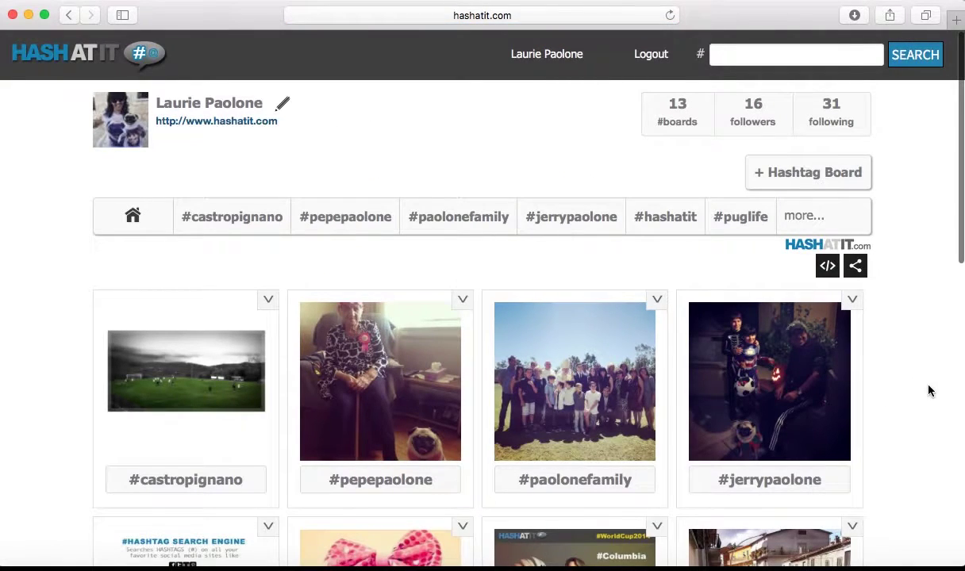
{"action": "left_click", "coordinate": [187, 395]}
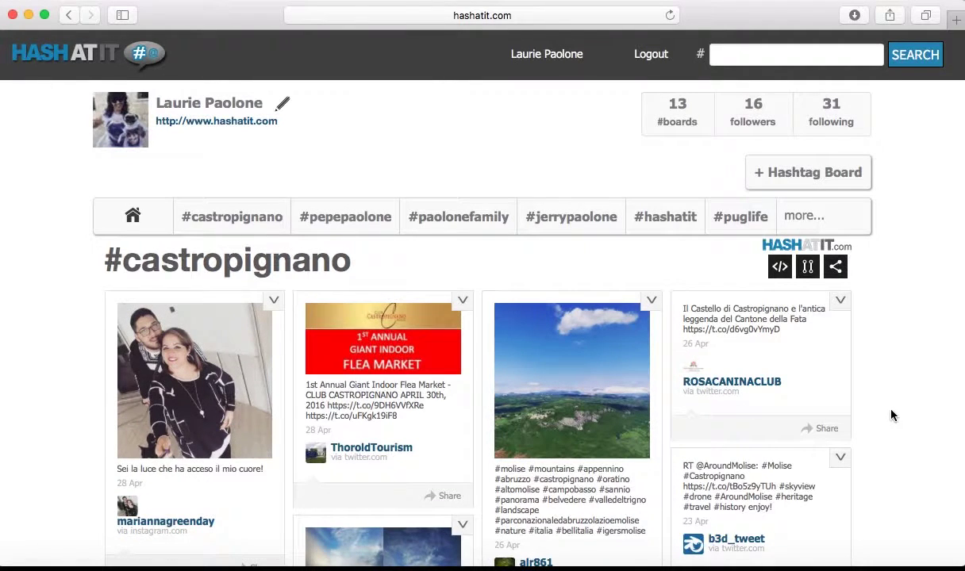
{"action": "scroll", "coordinate": [891, 415], "scroll_direction": "down", "scroll_amount": 5}
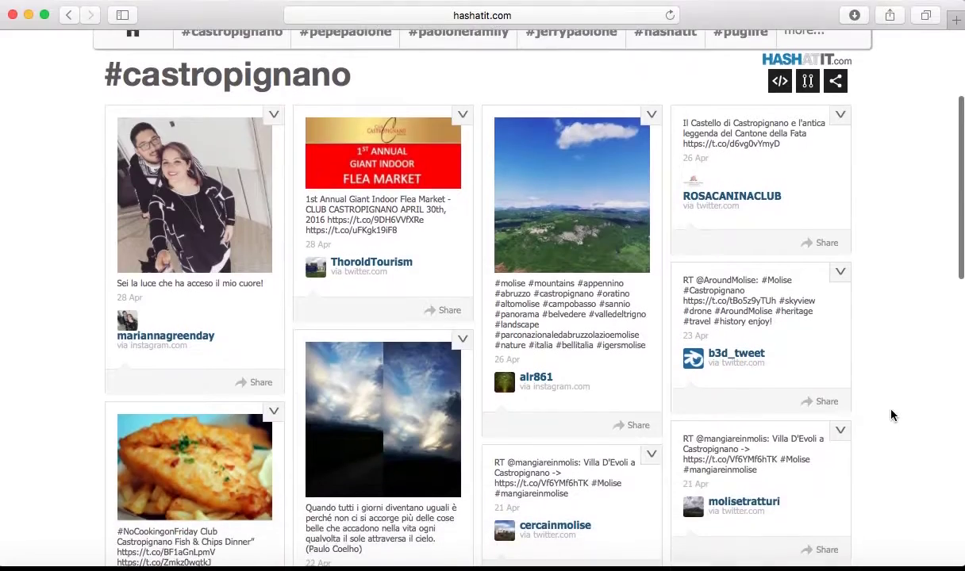
{"action": "scroll", "coordinate": [891, 415], "scroll_direction": "down", "scroll_amount": 10}
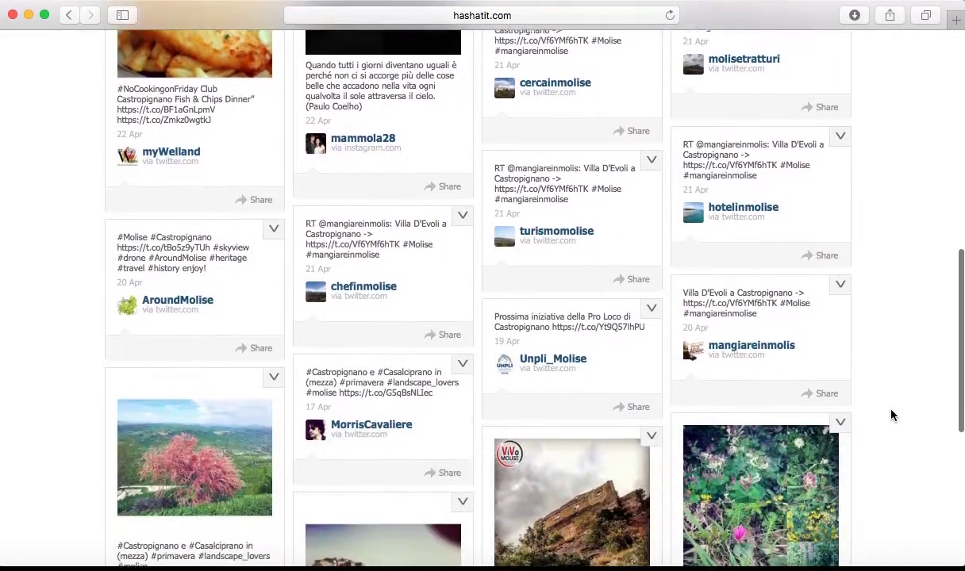
{"action": "scroll", "coordinate": [891, 415], "scroll_direction": "down", "scroll_amount": 8}
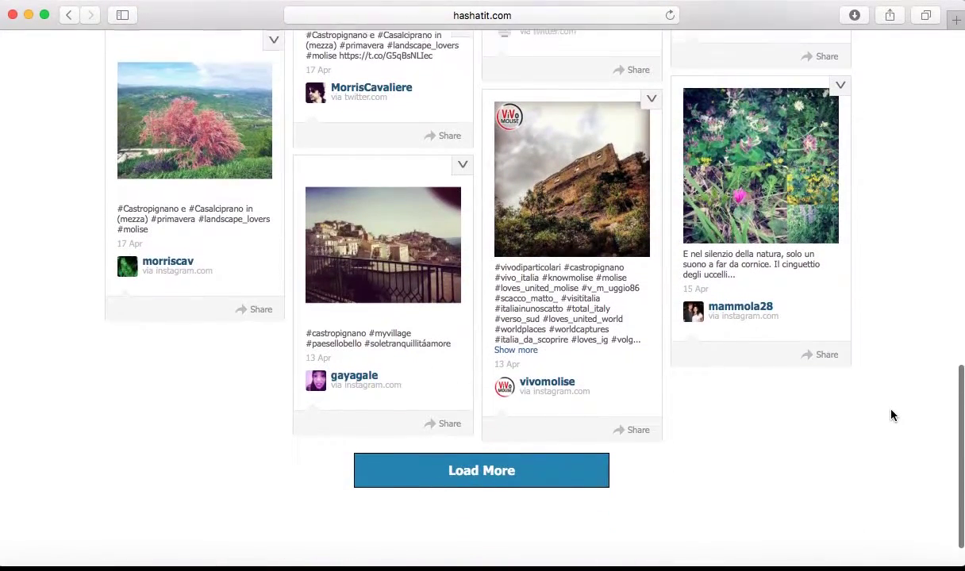
{"action": "scroll", "coordinate": [890, 415], "scroll_direction": "up", "scroll_amount": 20}
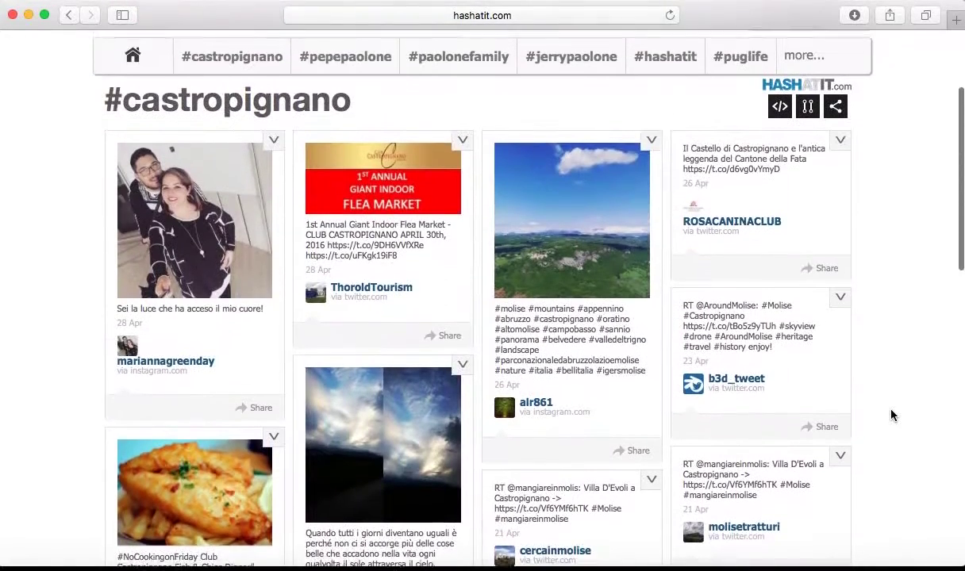
{"action": "scroll", "coordinate": [891, 415], "scroll_direction": "up", "scroll_amount": 5}
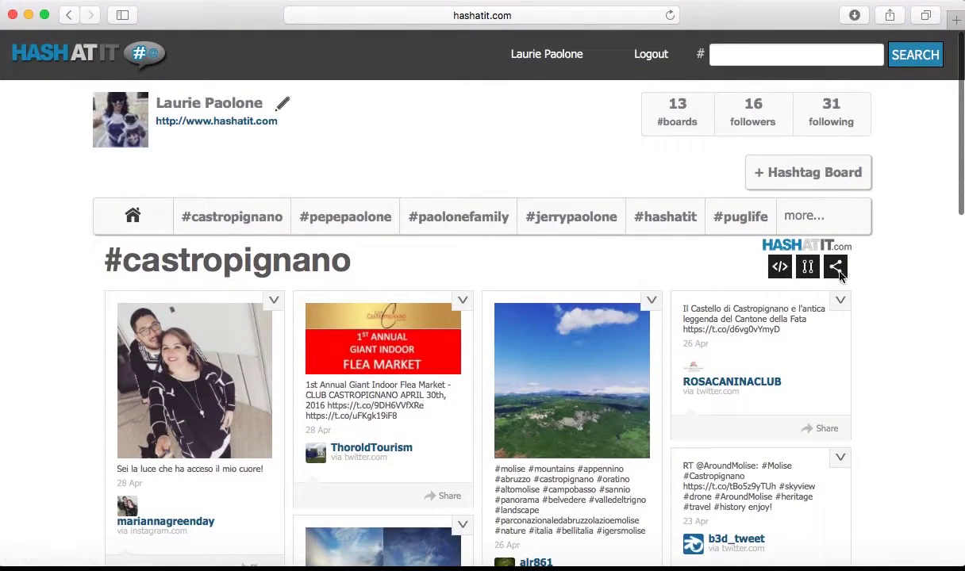
Filter the #castropignano board to Instagram posts only and load more of them.
{"action": "left_click", "coordinate": [836, 268]}
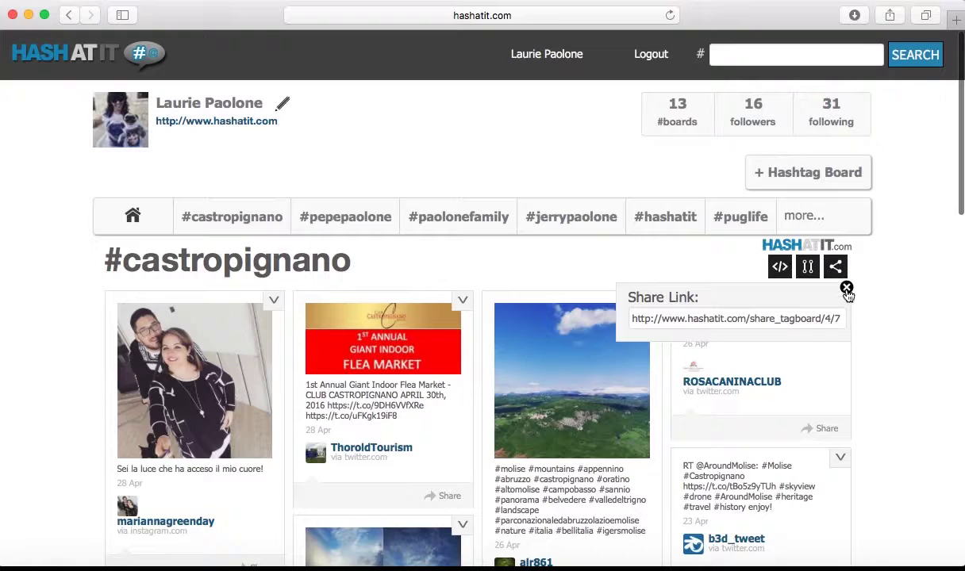
{"action": "left_click", "coordinate": [846, 287]}
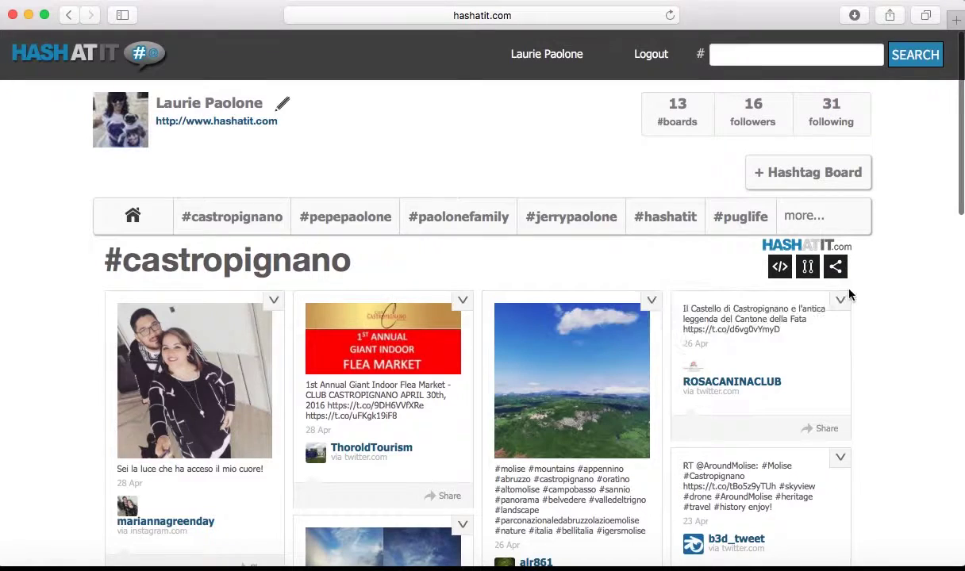
{"action": "left_click", "coordinate": [809, 272]}
{"action": "left_click", "coordinate": [650, 339]}
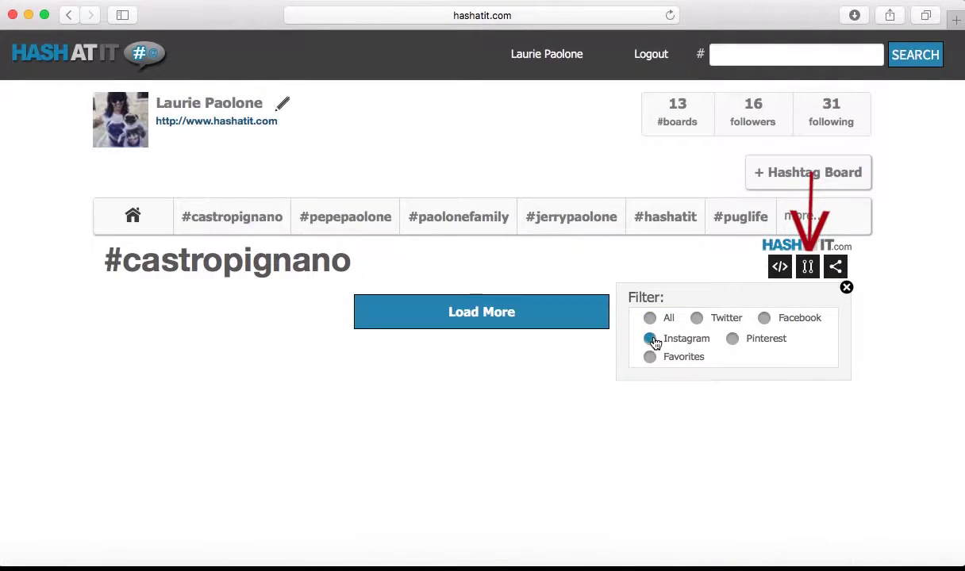
{"action": "left_click", "coordinate": [510, 318]}
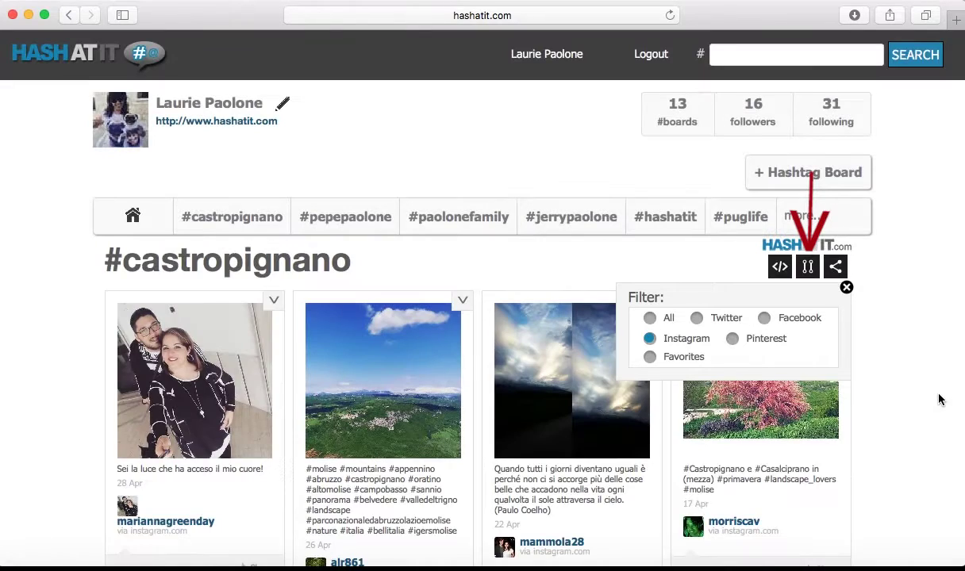
{"action": "scroll", "coordinate": [696, 463], "scroll_direction": "down", "scroll_amount": 3}
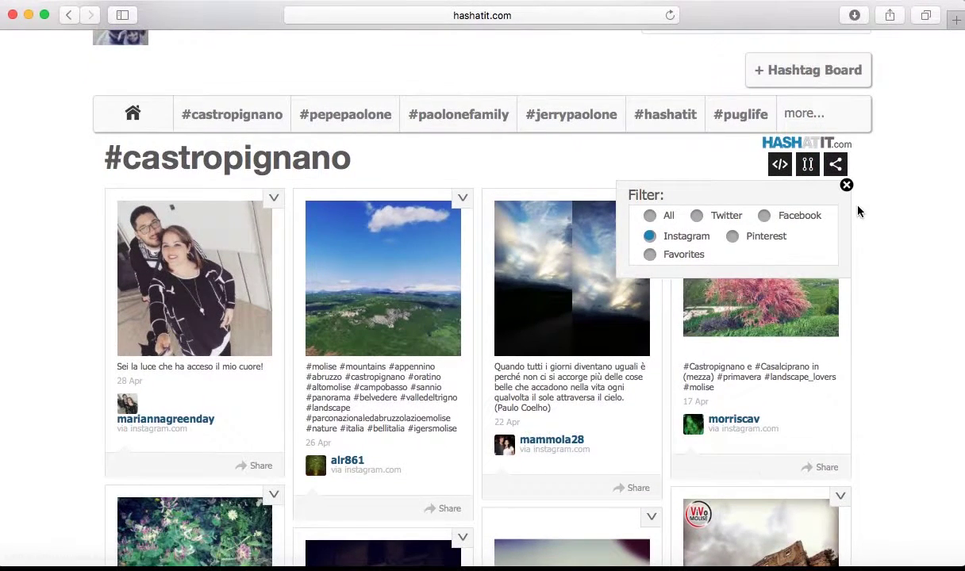
Add the Castello d'Evoli entrance arch photo to favorites.
{"action": "left_click", "coordinate": [847, 187]}
{"action": "scroll", "coordinate": [883, 399], "scroll_direction": "down", "scroll_amount": 5}
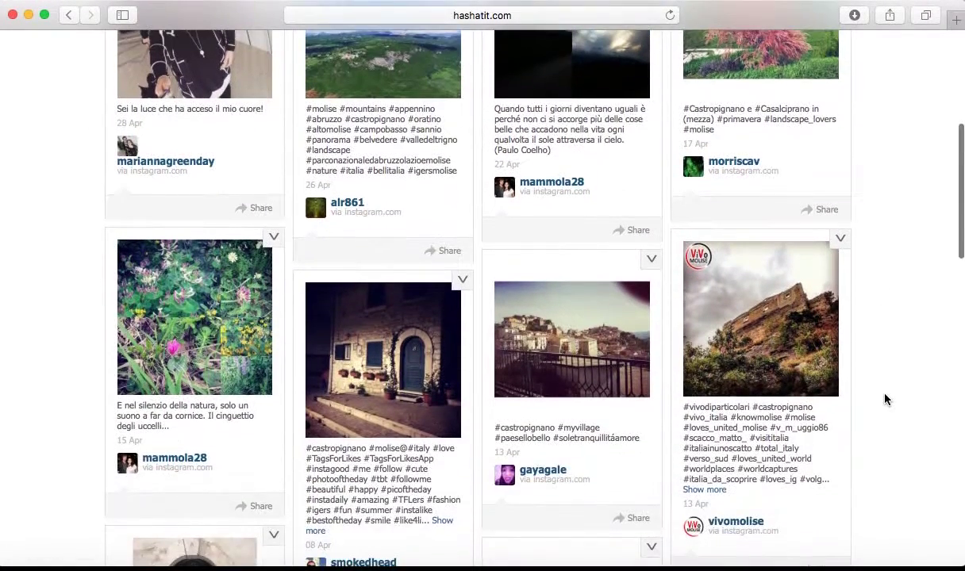
{"action": "scroll", "coordinate": [885, 399], "scroll_direction": "down", "scroll_amount": 8}
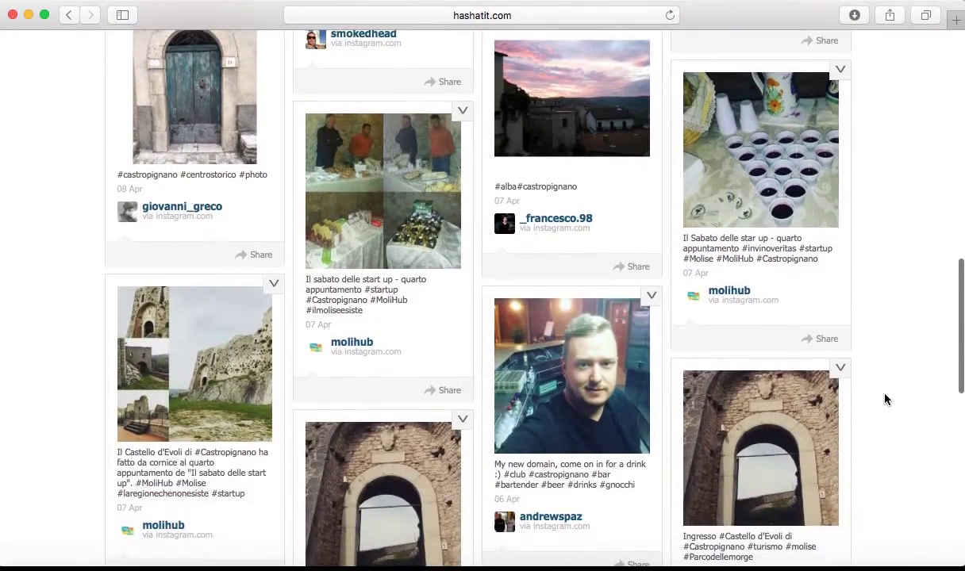
{"action": "scroll", "coordinate": [885, 399], "scroll_direction": "up", "scroll_amount": 1}
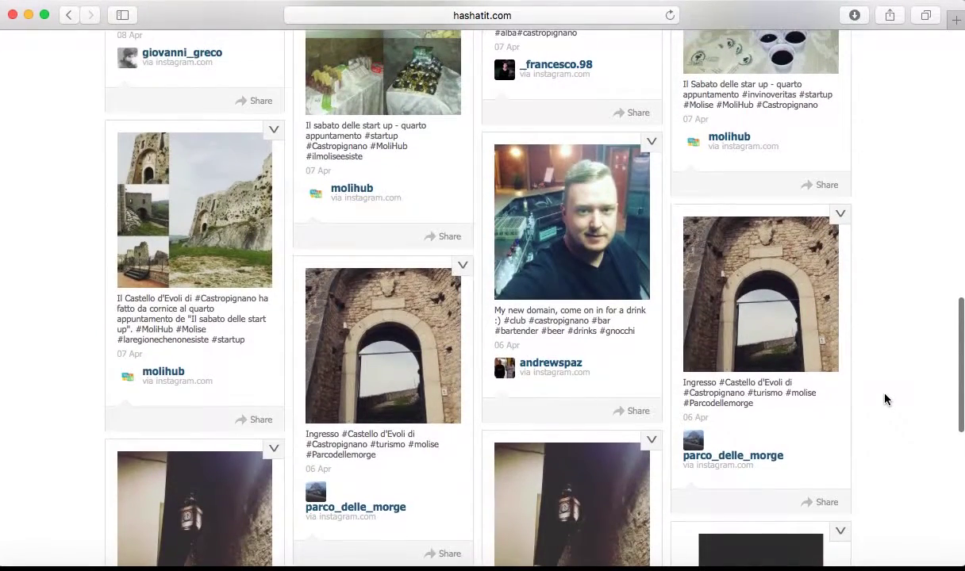
{"action": "left_click", "coordinate": [462, 265]}
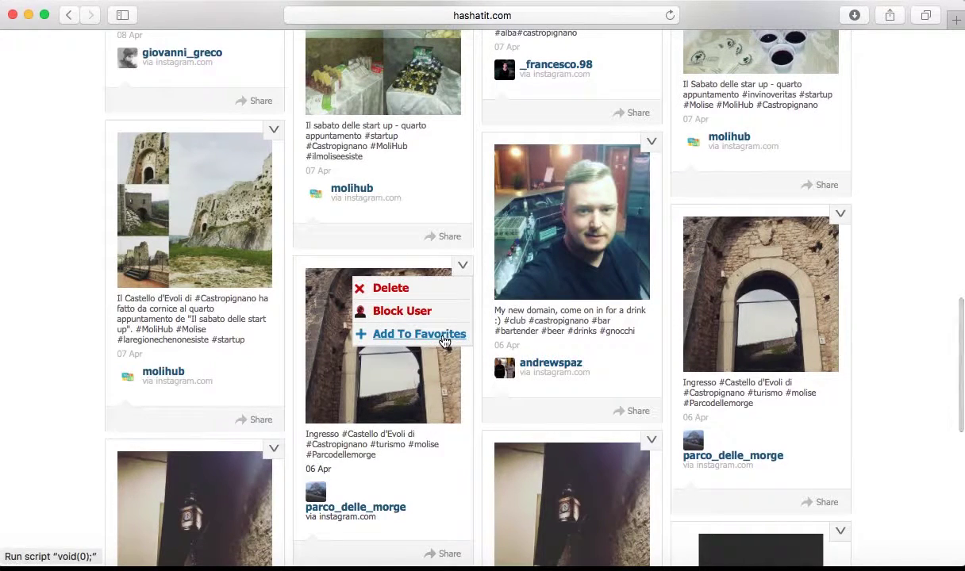
{"action": "left_click", "coordinate": [444, 340]}
{"action": "left_click", "coordinate": [610, 211]}
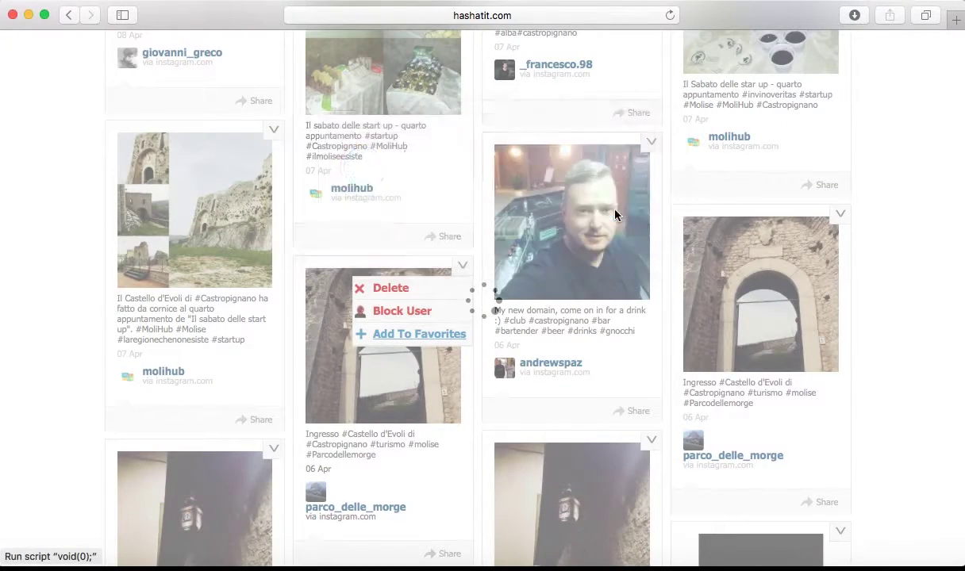
Try favoriting the town-and-railing photo, which is already in favorites.
{"action": "scroll", "coordinate": [937, 194], "scroll_direction": "down", "scroll_amount": 5}
{"action": "scroll", "coordinate": [938, 194], "scroll_direction": "up", "scroll_amount": 20}
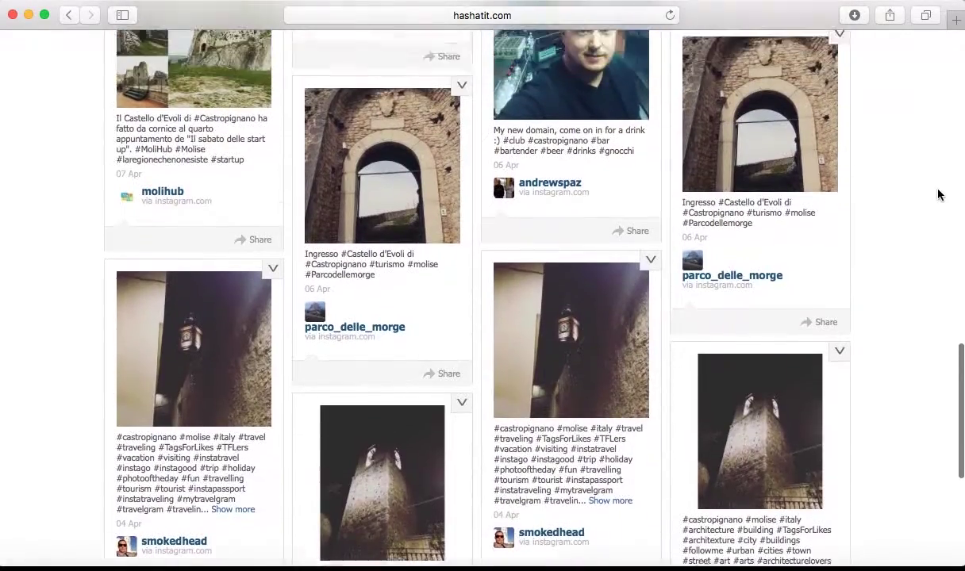
{"action": "scroll", "coordinate": [938, 194], "scroll_direction": "down", "scroll_amount": 2}
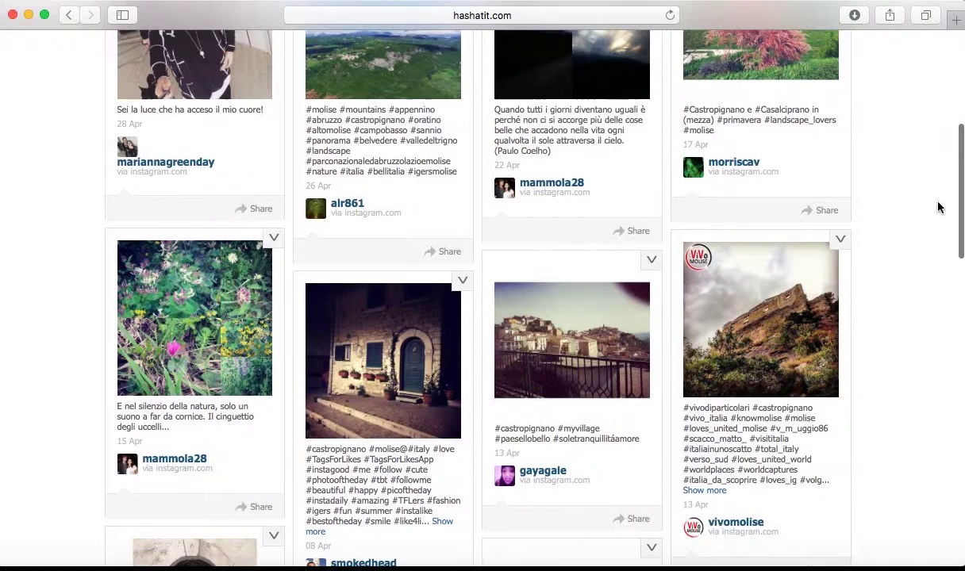
{"action": "left_click", "coordinate": [650, 259]}
{"action": "left_click", "coordinate": [619, 330]}
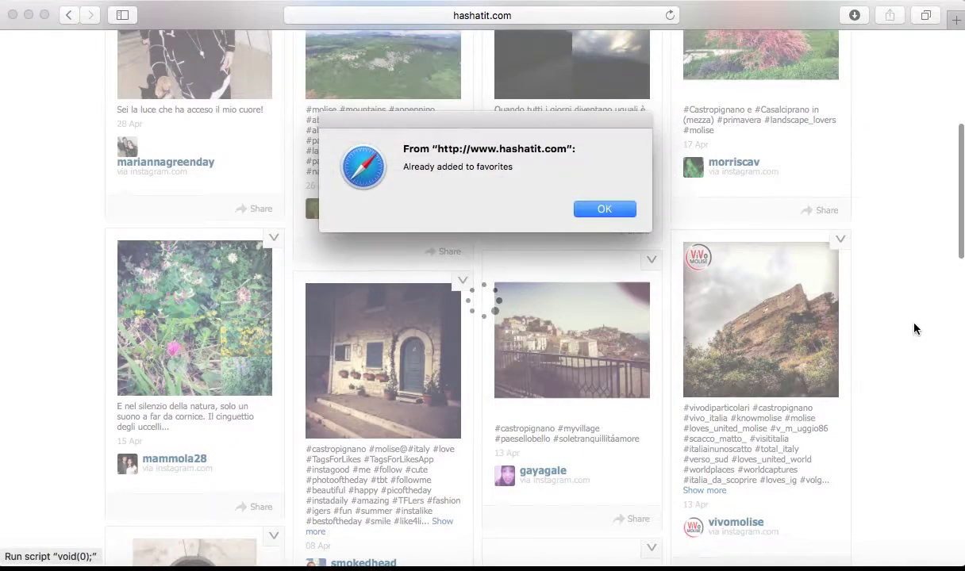
{"action": "left_click", "coordinate": [613, 211]}
{"action": "scroll", "coordinate": [884, 248], "scroll_direction": "up", "scroll_amount": 5}
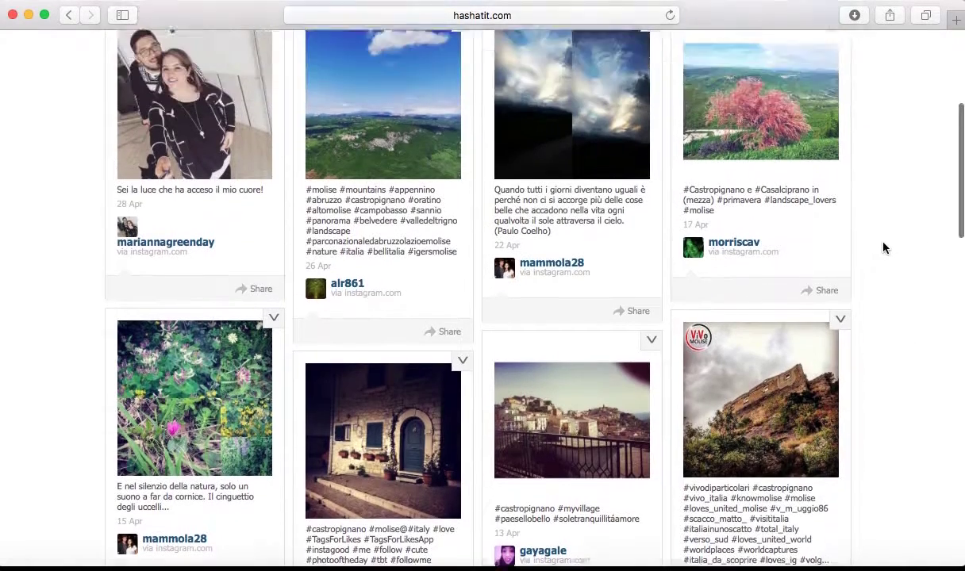
Filter the board to Favorites, review the favorited posts, and close the filter.
{"action": "left_click", "coordinate": [808, 267]}
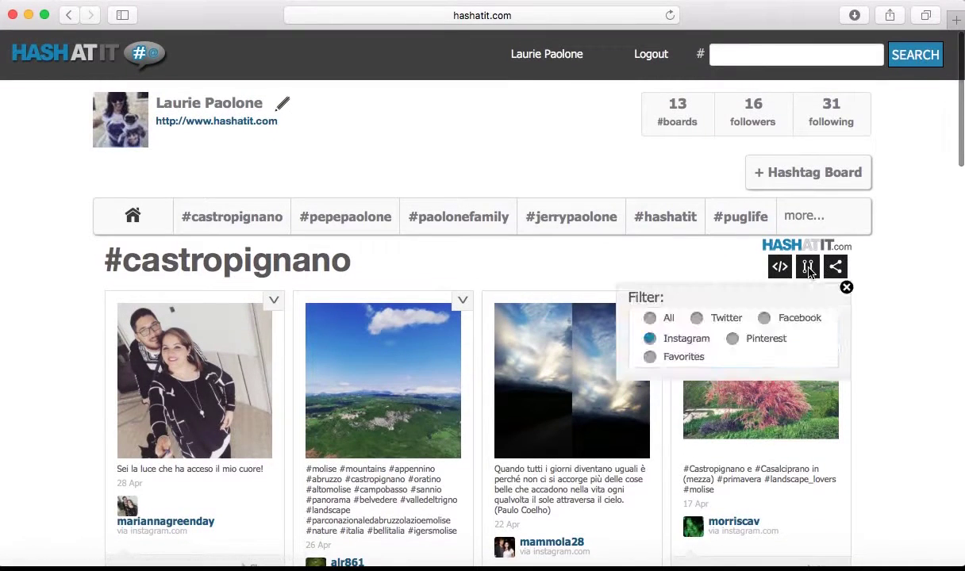
{"action": "left_click", "coordinate": [651, 356]}
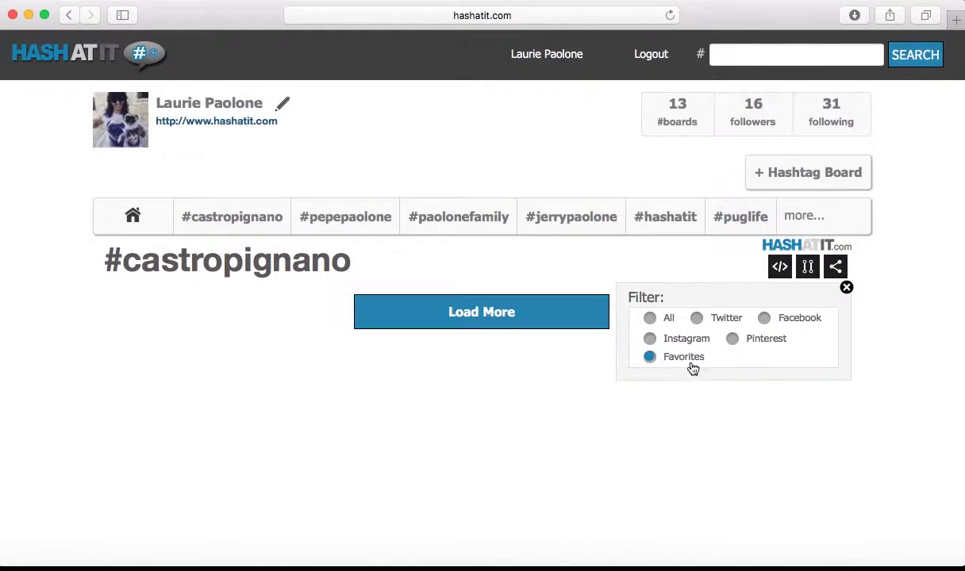
{"action": "left_click", "coordinate": [512, 321]}
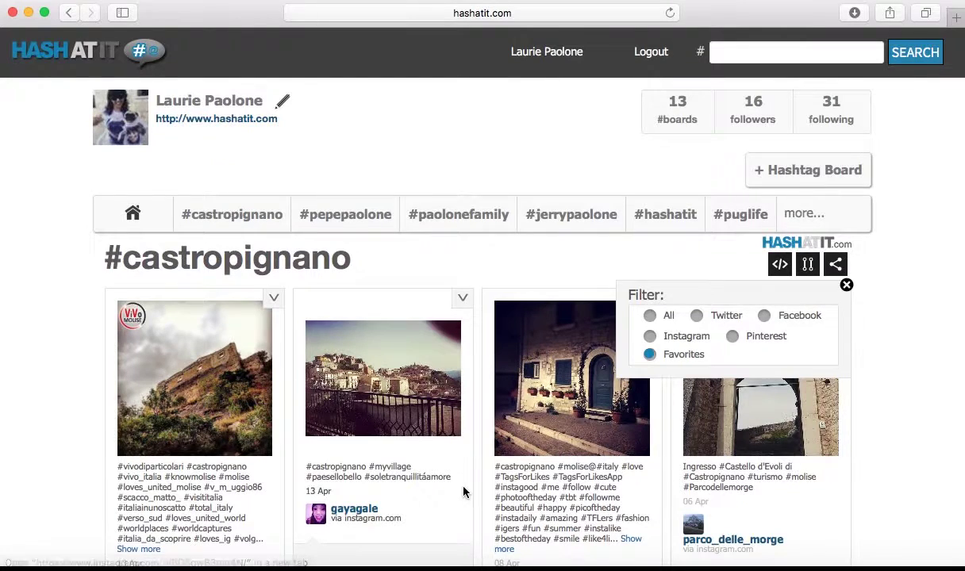
{"action": "scroll", "coordinate": [464, 492], "scroll_direction": "down", "scroll_amount": 3}
{"action": "scroll", "coordinate": [464, 492], "scroll_direction": "up", "scroll_amount": 1}
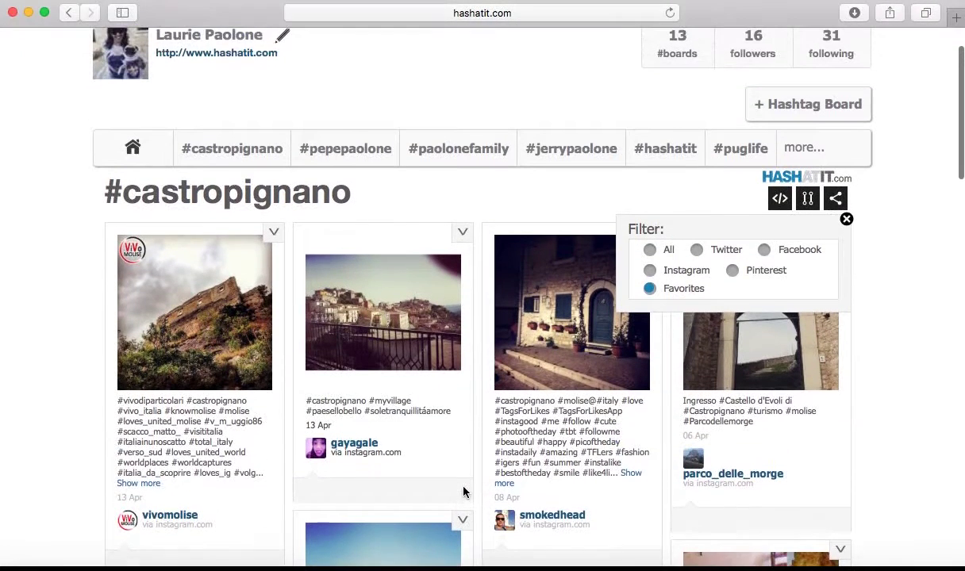
{"action": "left_click", "coordinate": [848, 219]}
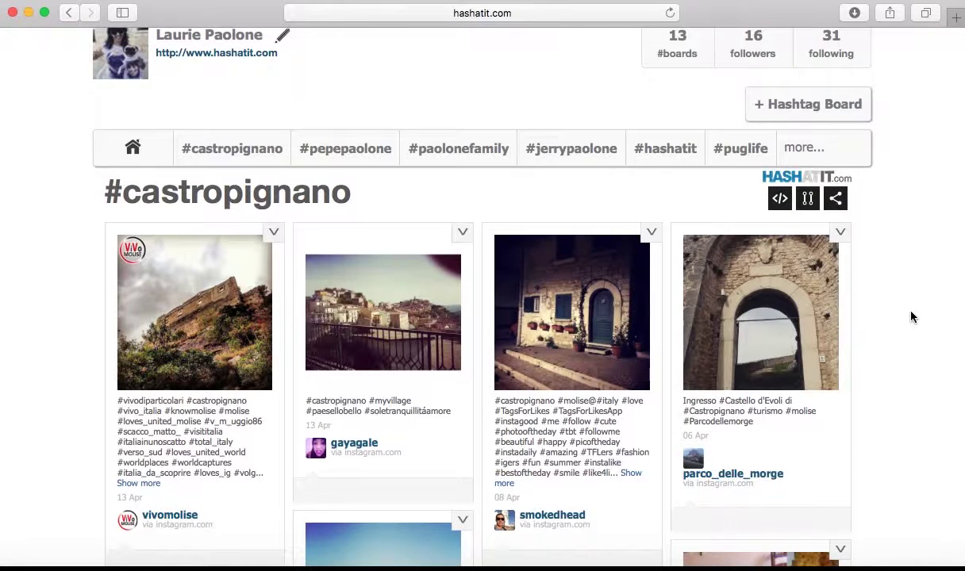
Set the board filter back to All and return to the top of the page.
{"action": "scroll", "coordinate": [910, 316], "scroll_direction": "down", "scroll_amount": 5}
{"action": "scroll", "coordinate": [911, 316], "scroll_direction": "up", "scroll_amount": 5}
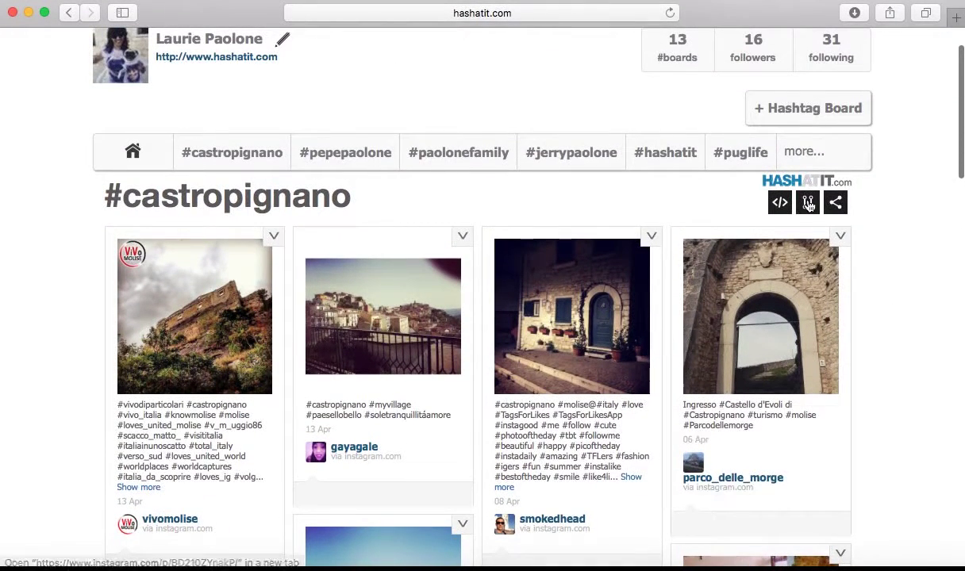
{"action": "left_click", "coordinate": [807, 203]}
{"action": "left_click", "coordinate": [649, 254]}
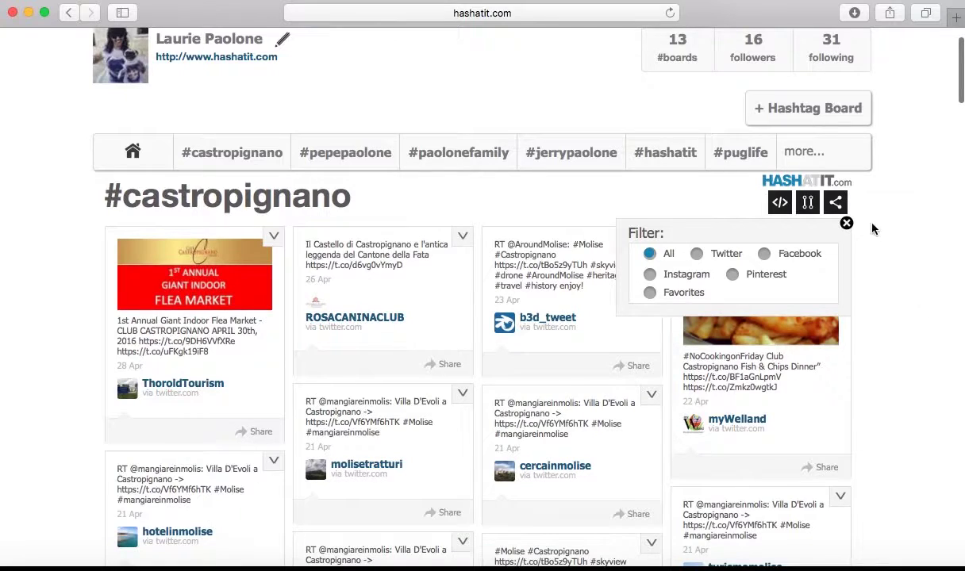
{"action": "left_click", "coordinate": [846, 224]}
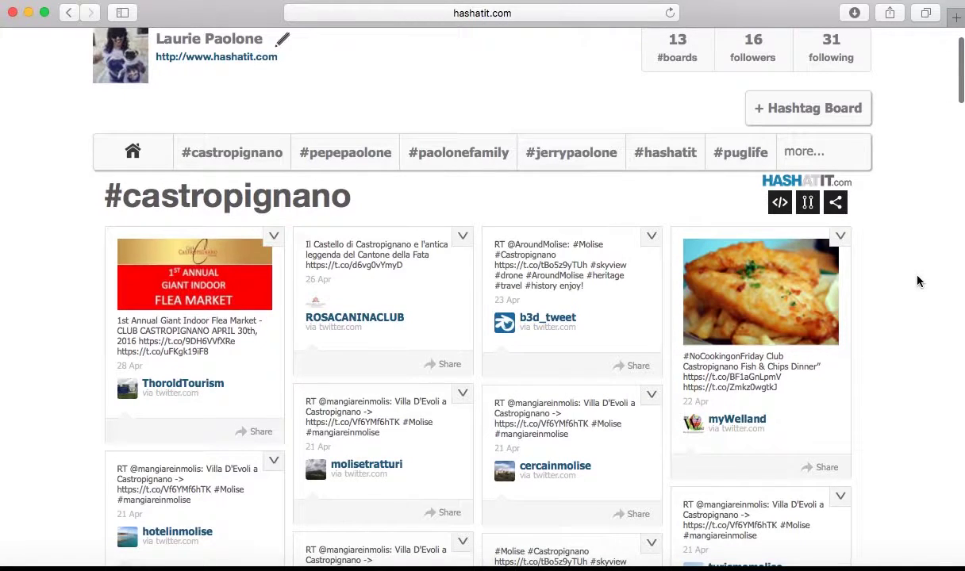
{"action": "scroll", "coordinate": [917, 281], "scroll_direction": "up", "scroll_amount": 2}
{"action": "scroll", "coordinate": [917, 281], "scroll_direction": "up", "scroll_amount": 2}
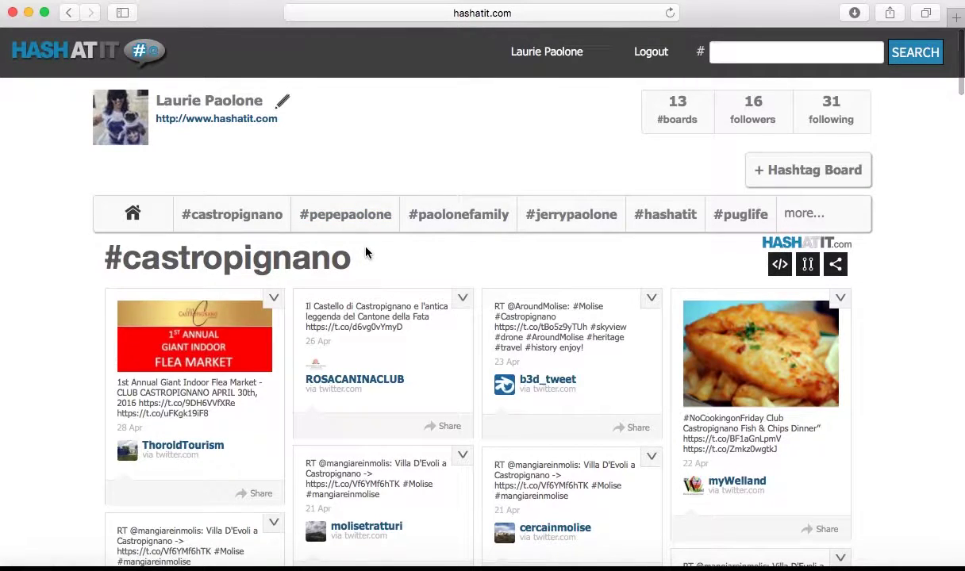
Choose Customize from the #castropignano board's embed (</>) popup.
{"action": "left_click", "coordinate": [778, 267]}
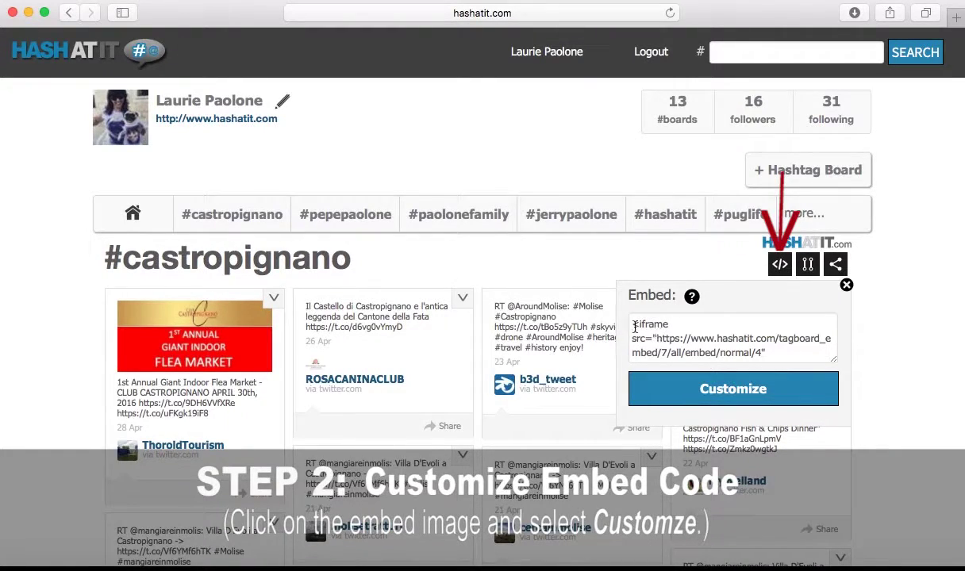
{"action": "left_click", "coordinate": [743, 397]}
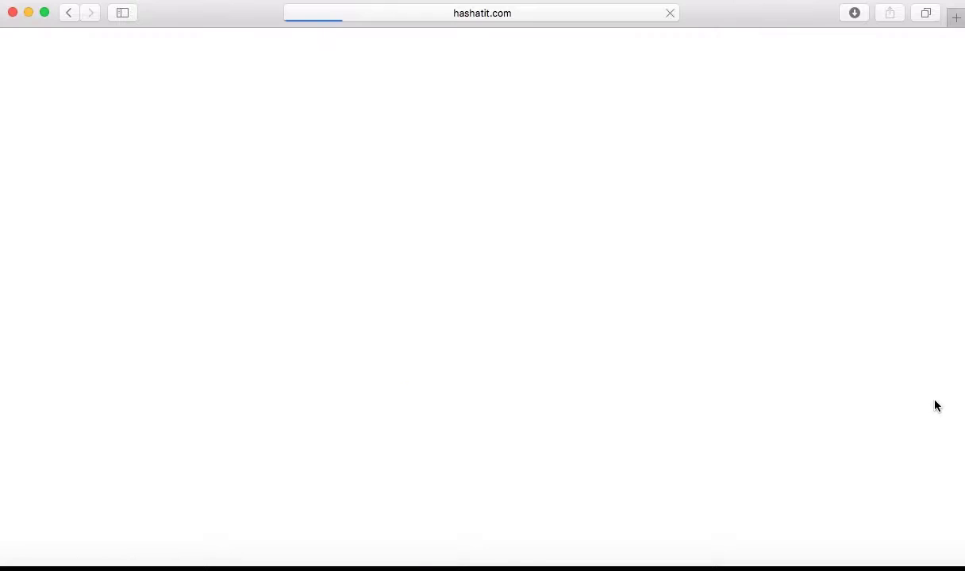
{"action": "scroll", "coordinate": [769, 309], "scroll_direction": "down", "scroll_amount": 5}
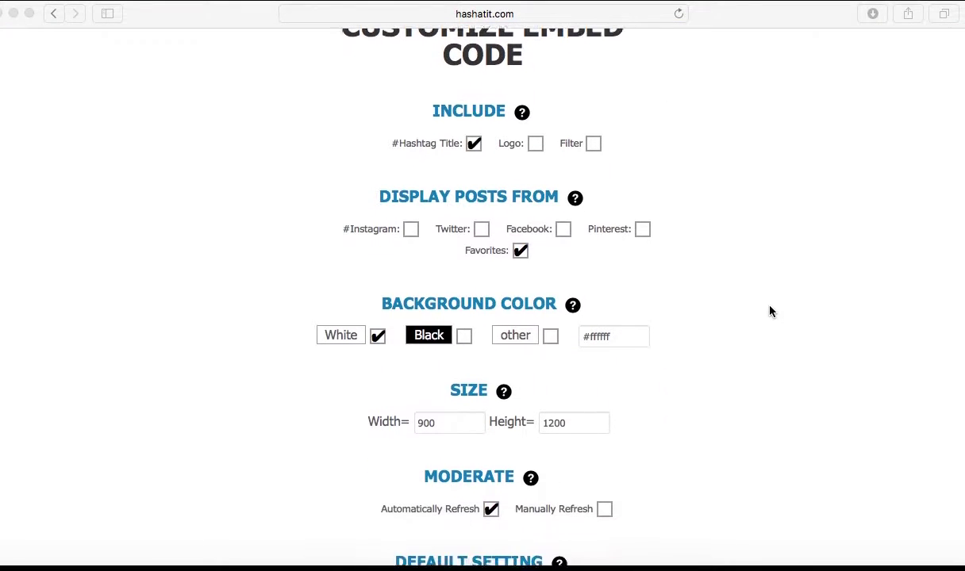
{"action": "scroll", "coordinate": [768, 311], "scroll_direction": "down", "scroll_amount": 8}
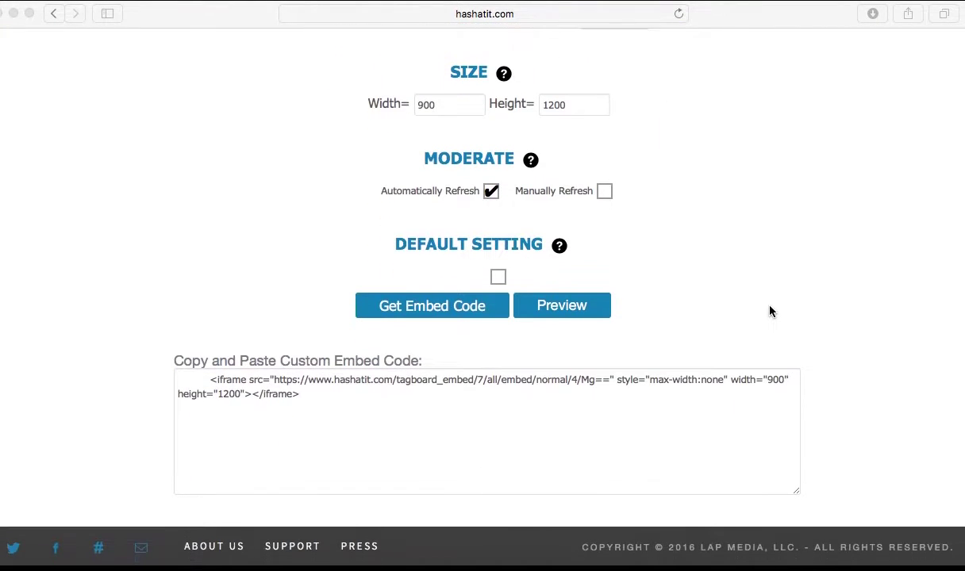
{"action": "scroll", "coordinate": [769, 311], "scroll_direction": "up", "scroll_amount": 12}
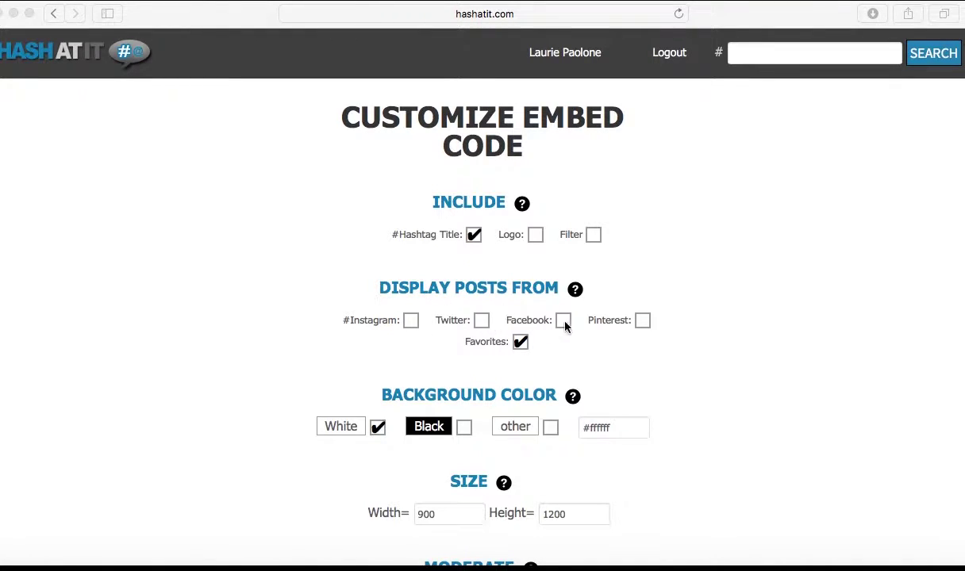
{"action": "scroll", "coordinate": [731, 449], "scroll_direction": "down", "scroll_amount": 2}
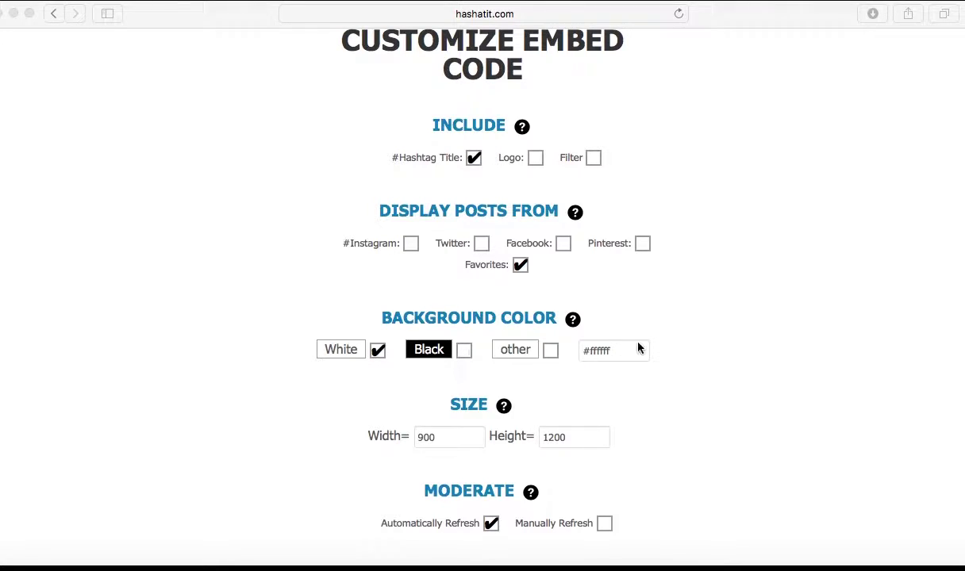
{"action": "scroll", "coordinate": [729, 406], "scroll_direction": "down", "scroll_amount": 3}
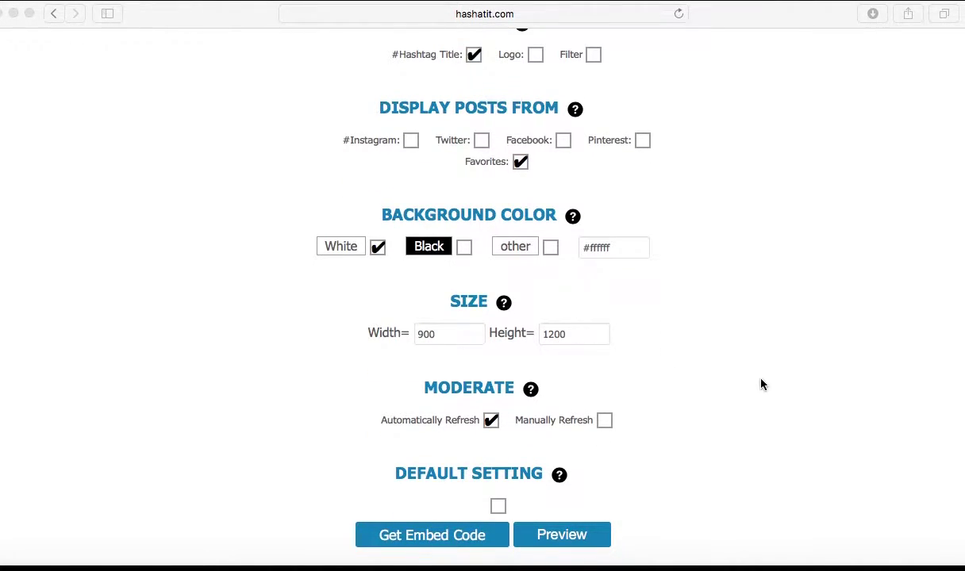
{"action": "scroll", "coordinate": [690, 360], "scroll_direction": "down", "scroll_amount": 3}
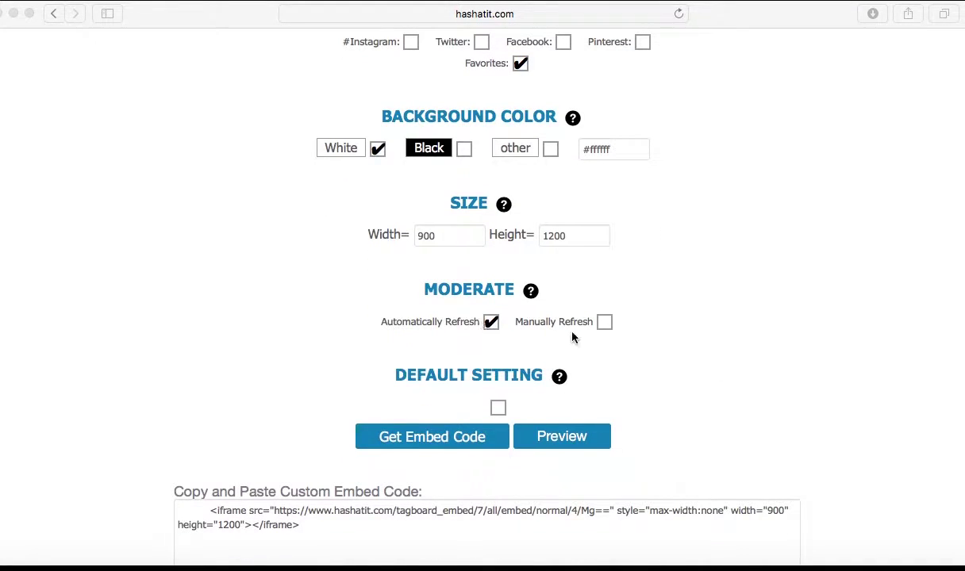
{"action": "scroll", "coordinate": [741, 367], "scroll_direction": "down", "scroll_amount": 1}
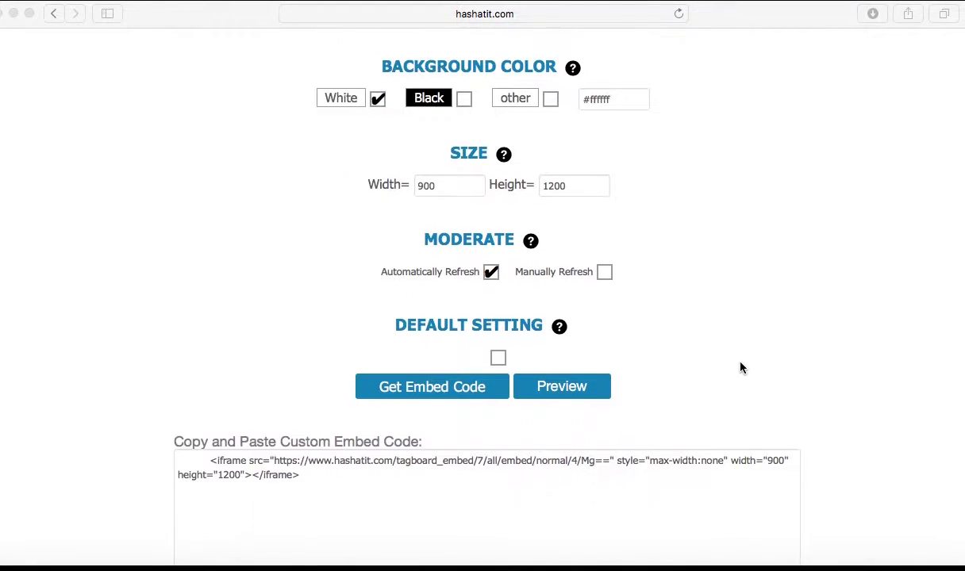
{"action": "scroll", "coordinate": [728, 293], "scroll_direction": "up", "scroll_amount": 10}
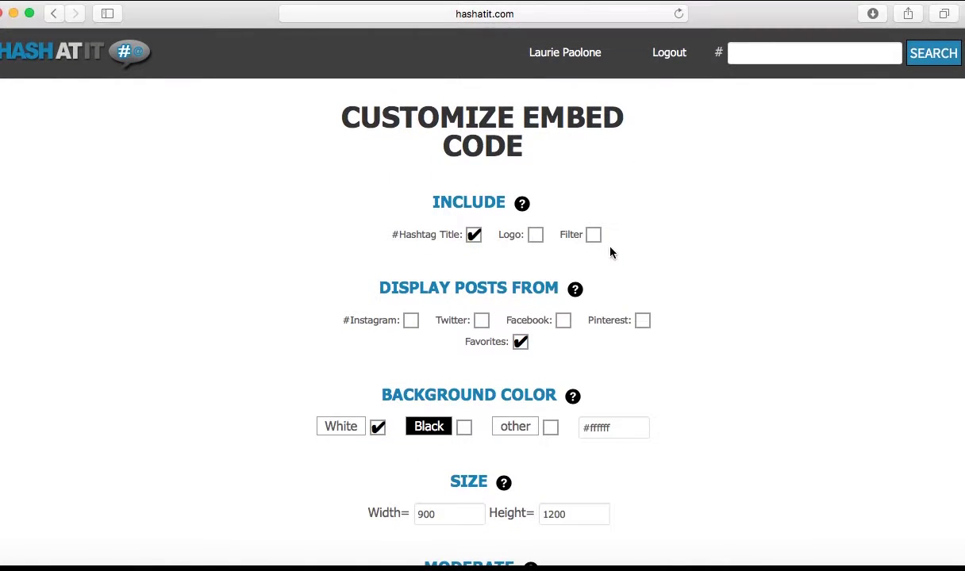
Include Logo and Filter, and add Instagram, Twitter, Facebook and Pinterest as post sources.
{"action": "left_click", "coordinate": [537, 237]}
{"action": "left_click", "coordinate": [593, 236]}
{"action": "left_click", "coordinate": [411, 319]}
{"action": "left_click", "coordinate": [482, 320]}
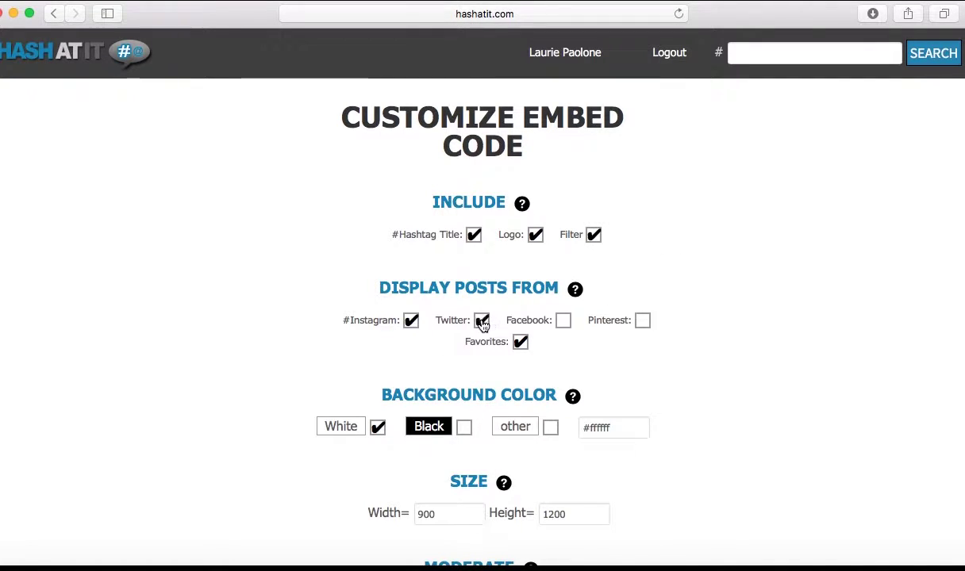
{"action": "left_click", "coordinate": [564, 322]}
{"action": "left_click", "coordinate": [643, 321]}
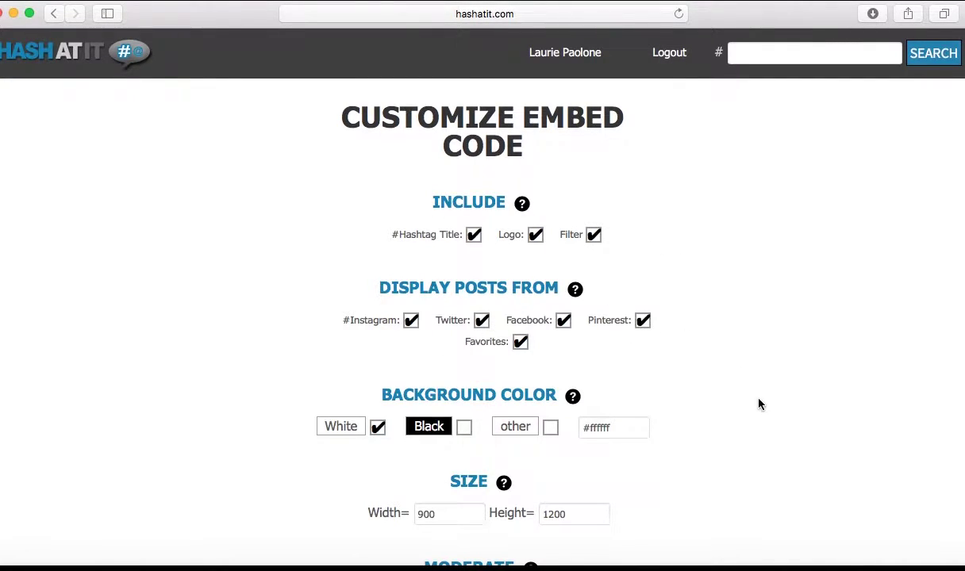
{"action": "scroll", "coordinate": [757, 402], "scroll_direction": "down", "scroll_amount": 5}
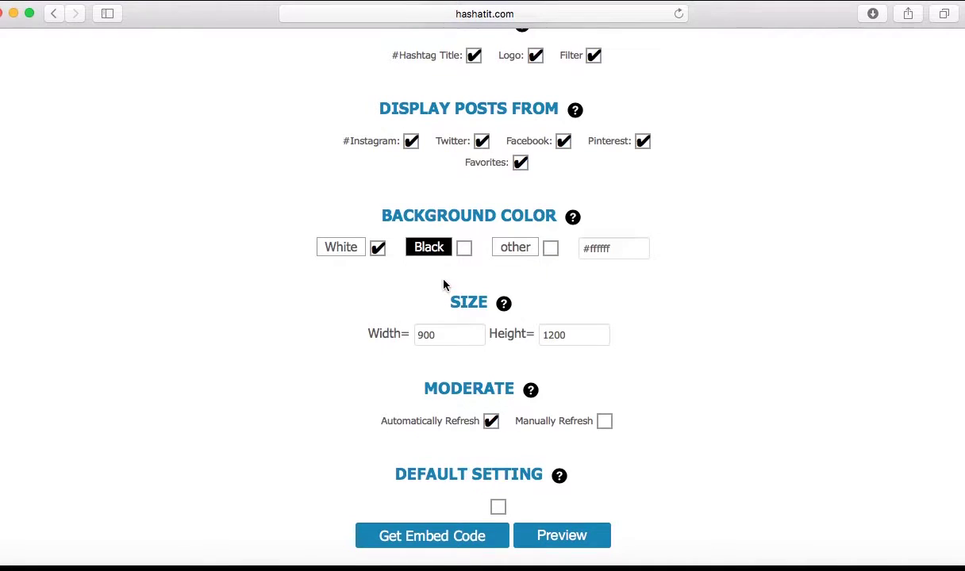
{"action": "scroll", "coordinate": [685, 343], "scroll_direction": "down", "scroll_amount": 2}
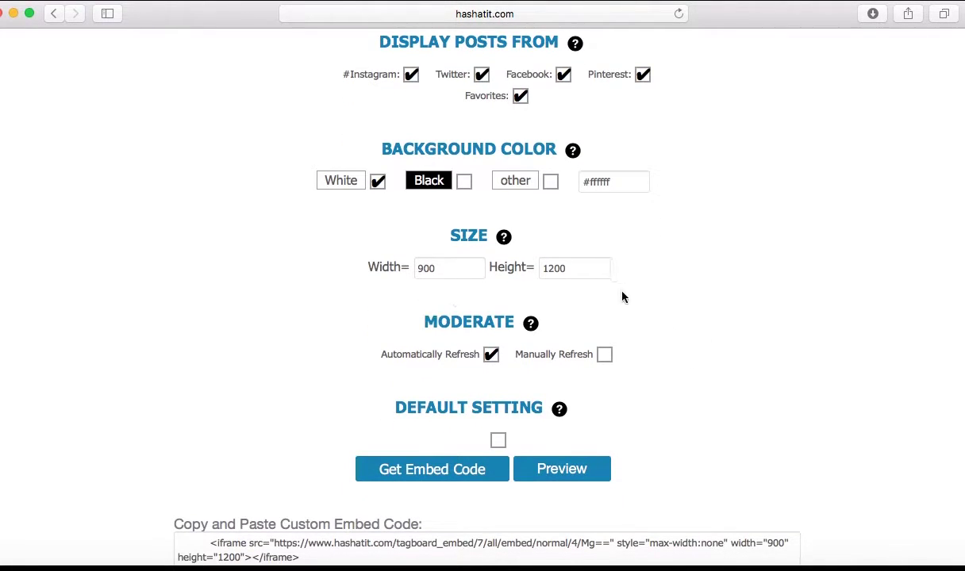
{"action": "scroll", "coordinate": [773, 347], "scroll_direction": "down", "scroll_amount": 3}
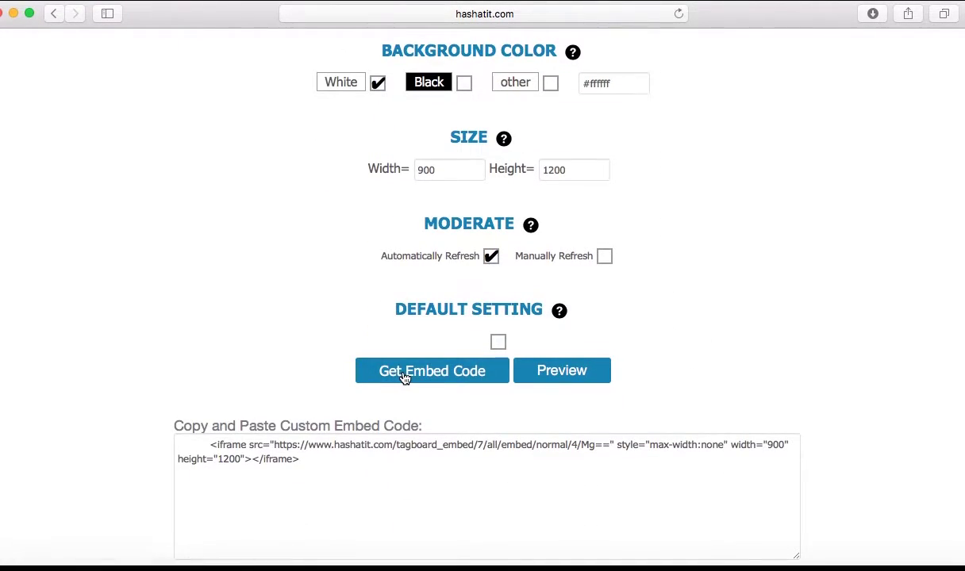
Generate the embed code and preview the customized #castropignano board in a new tab.
{"action": "left_click", "coordinate": [404, 378]}
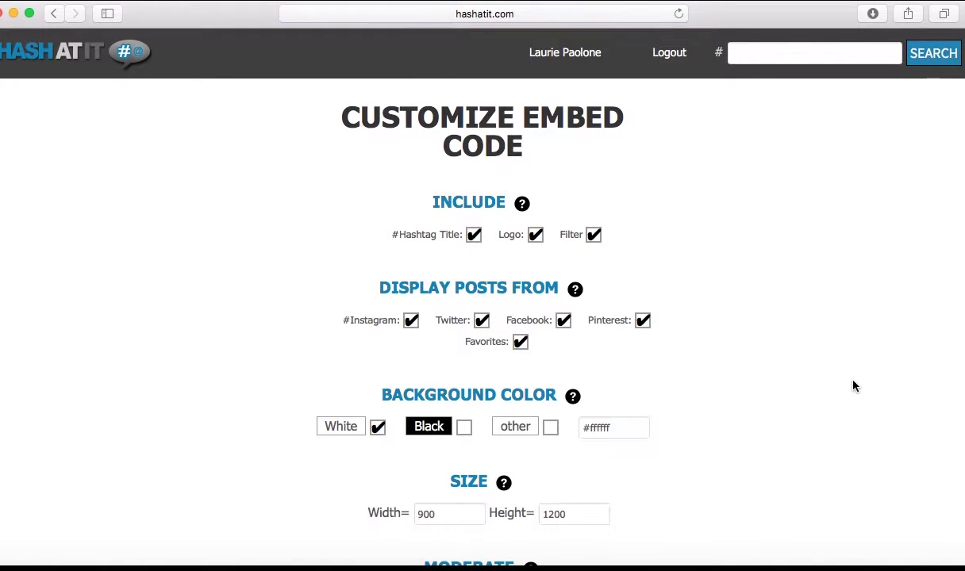
{"action": "scroll", "coordinate": [854, 386], "scroll_direction": "down", "scroll_amount": 7}
{"action": "left_click", "coordinate": [605, 447]}
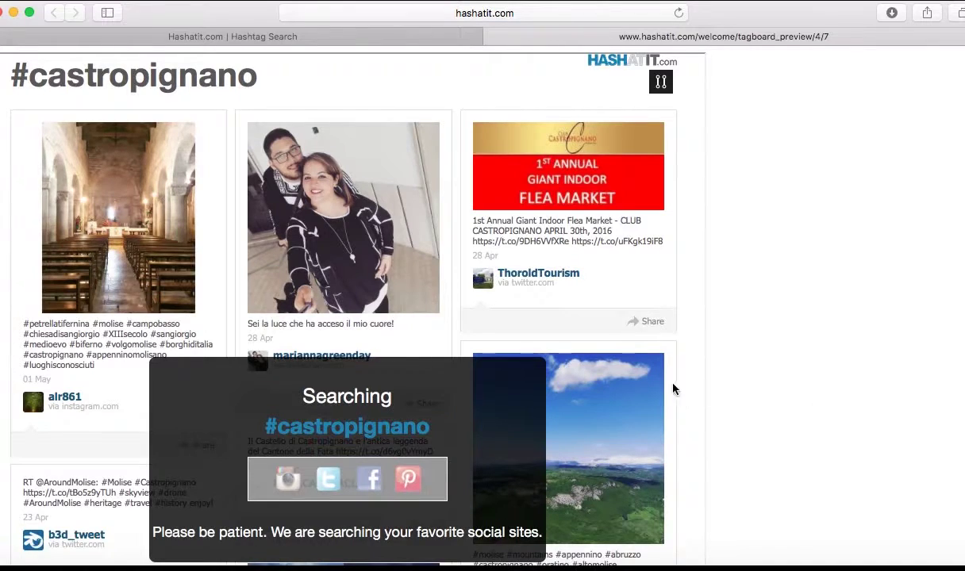
{"action": "scroll", "coordinate": [684, 432], "scroll_direction": "down", "scroll_amount": 4}
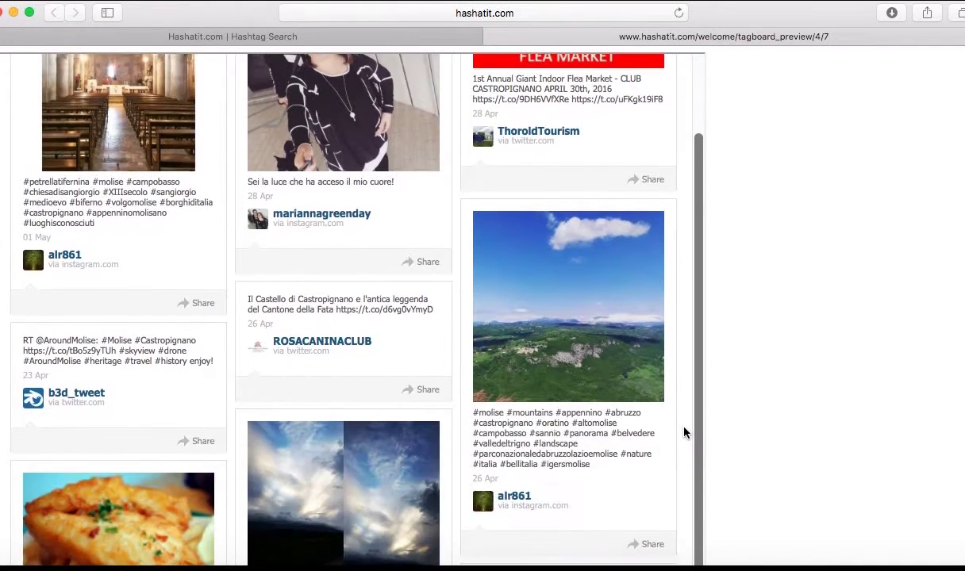
{"action": "scroll", "coordinate": [684, 433], "scroll_direction": "down", "scroll_amount": 20}
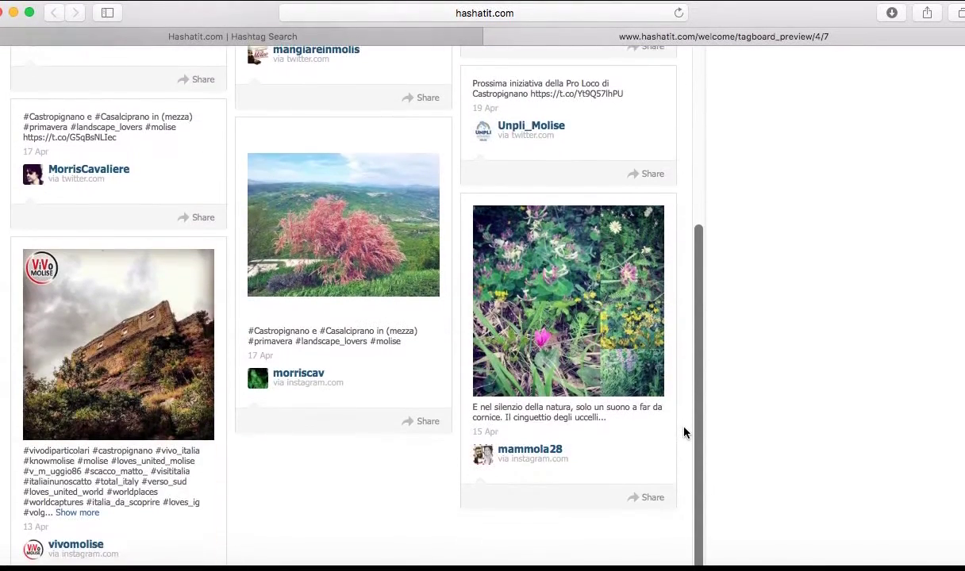
{"action": "scroll", "coordinate": [685, 433], "scroll_direction": "down", "scroll_amount": 3}
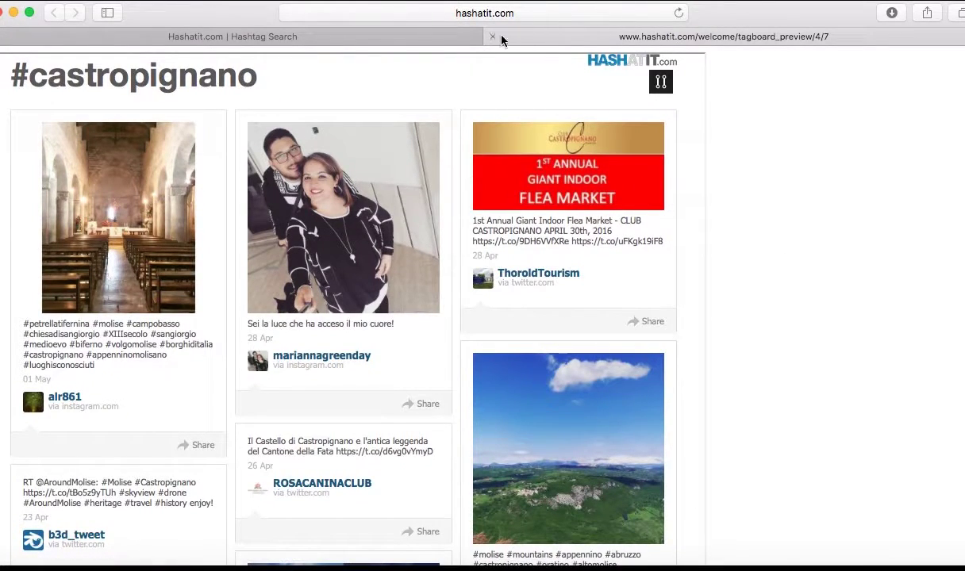
Close the preview and untick Instagram, Twitter and Pinterest so the board shows Favorites only.
{"action": "left_click", "coordinate": [492, 37]}
{"action": "scroll", "coordinate": [704, 200], "scroll_direction": "up", "scroll_amount": 5}
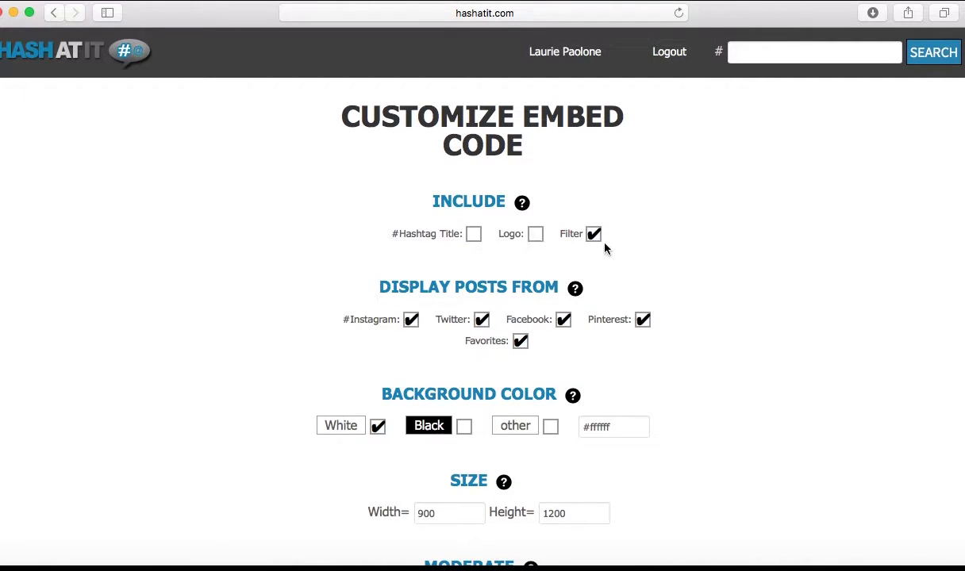
{"action": "scroll", "coordinate": [796, 300], "scroll_direction": "down", "scroll_amount": 2}
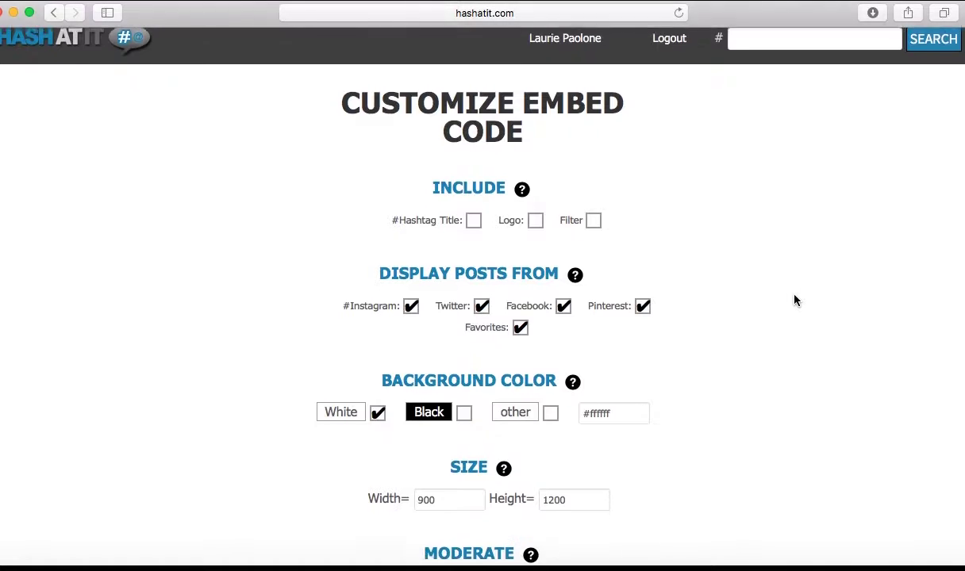
{"action": "left_click", "coordinate": [411, 280]}
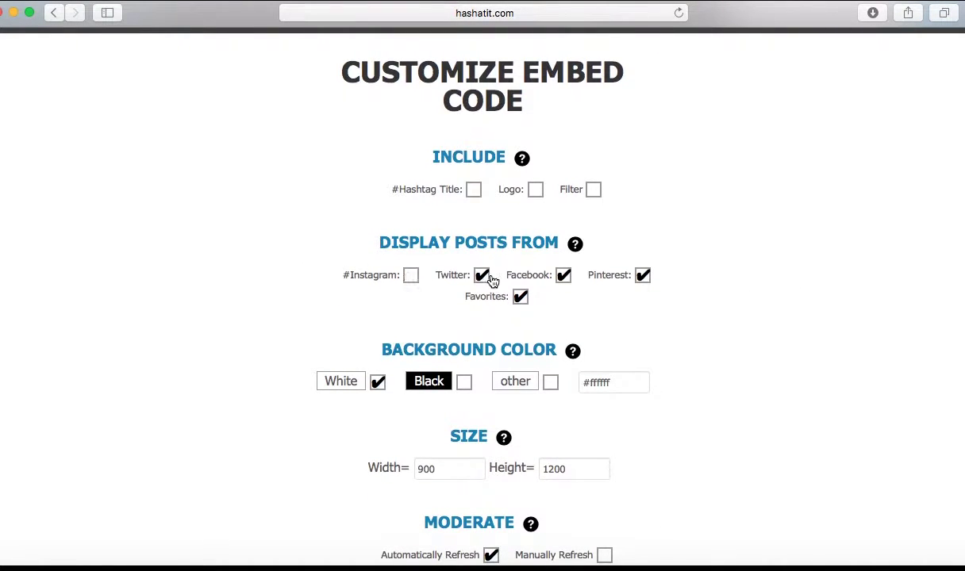
{"action": "left_click", "coordinate": [483, 277]}
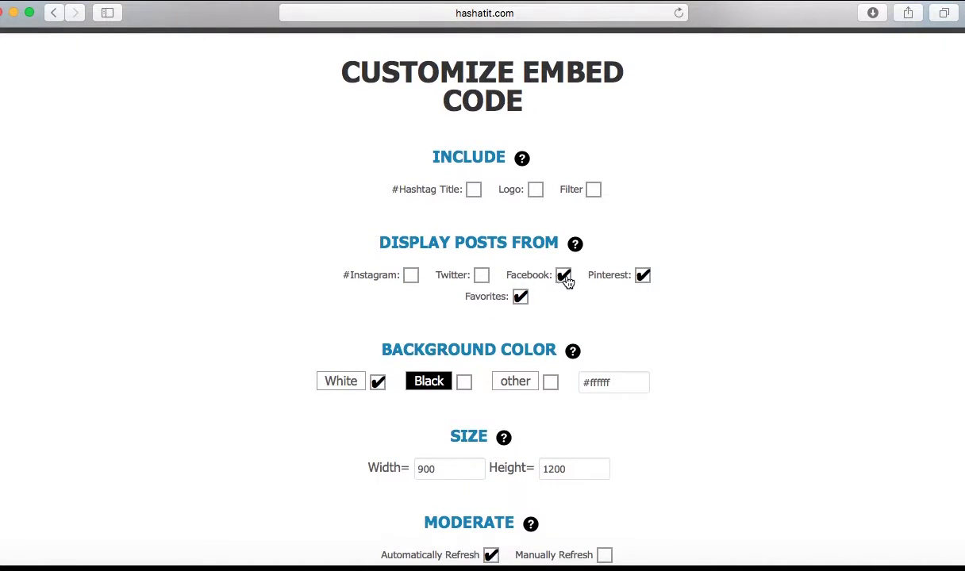
{"action": "left_click", "coordinate": [644, 277]}
Set the board background to Black (#000000) and scroll down to the custom embed code box.
{"action": "scroll", "coordinate": [826, 387], "scroll_direction": "down", "scroll_amount": 1}
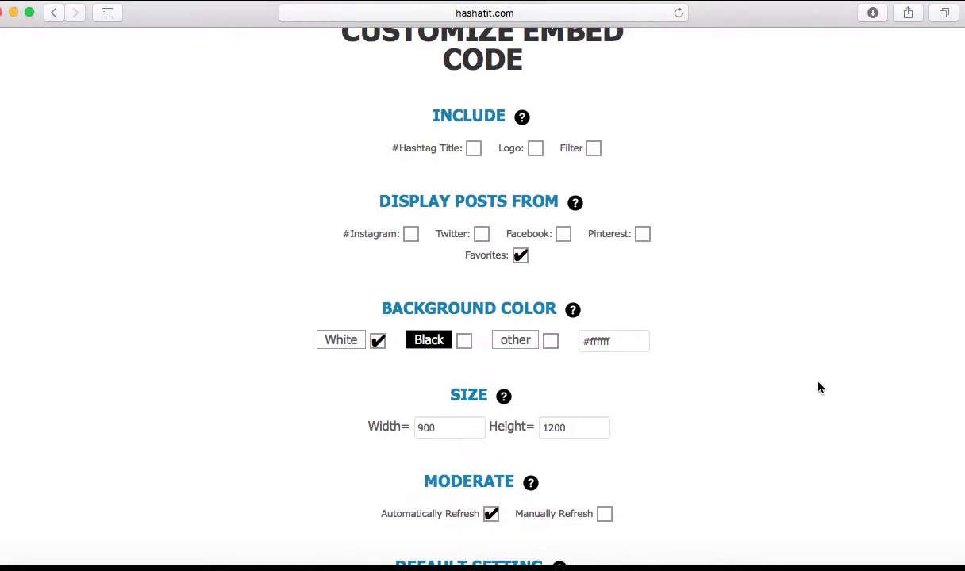
{"action": "left_click", "coordinate": [464, 341]}
{"action": "scroll", "coordinate": [753, 392], "scroll_direction": "down", "scroll_amount": 3}
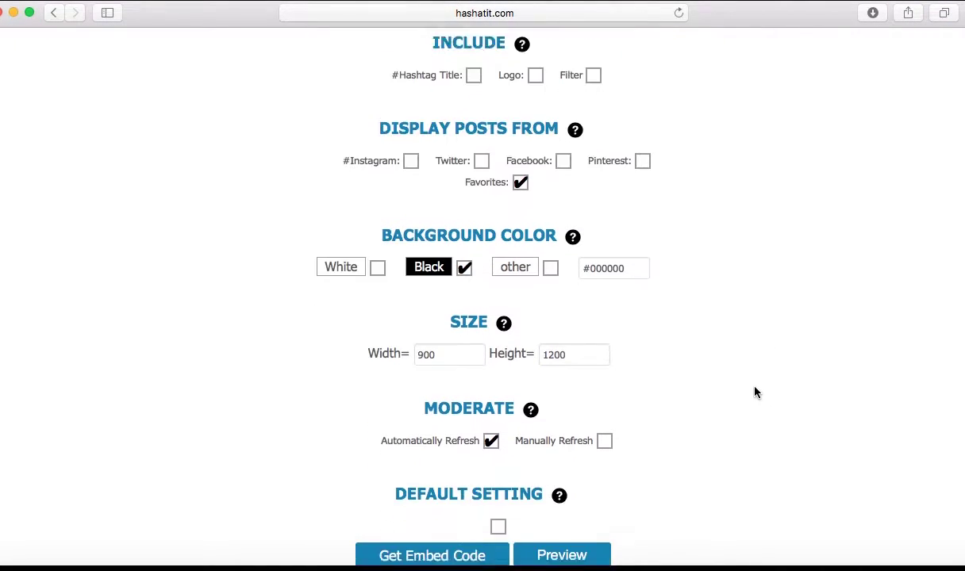
{"action": "scroll", "coordinate": [695, 284], "scroll_direction": "down", "scroll_amount": 3}
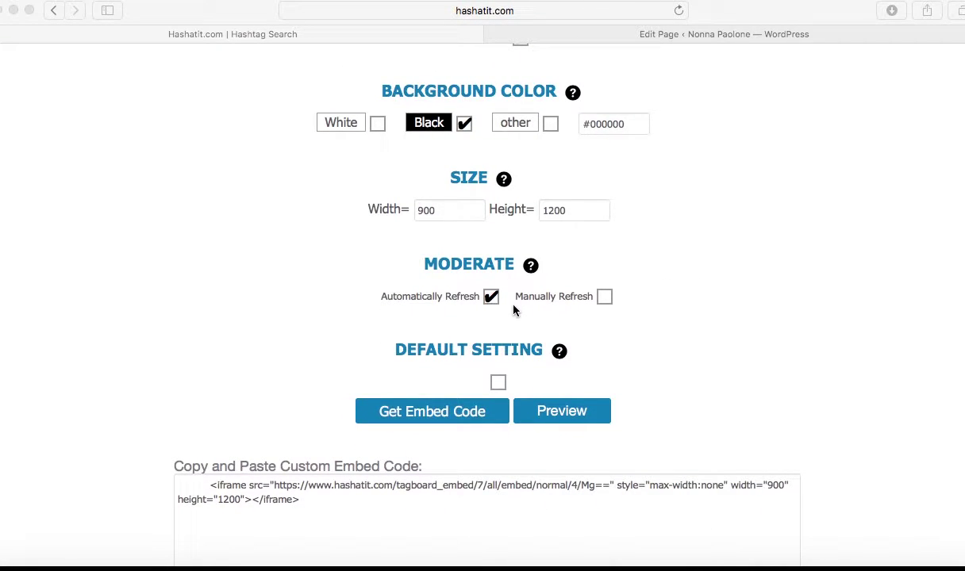
{"action": "scroll", "coordinate": [757, 313], "scroll_direction": "down", "scroll_amount": 3}
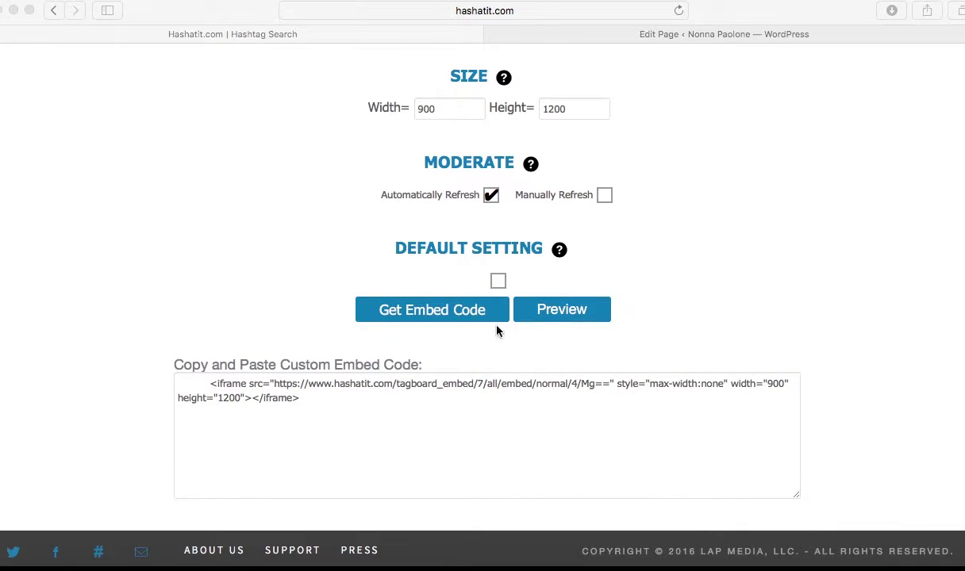
{"action": "left_click", "coordinate": [437, 315]}
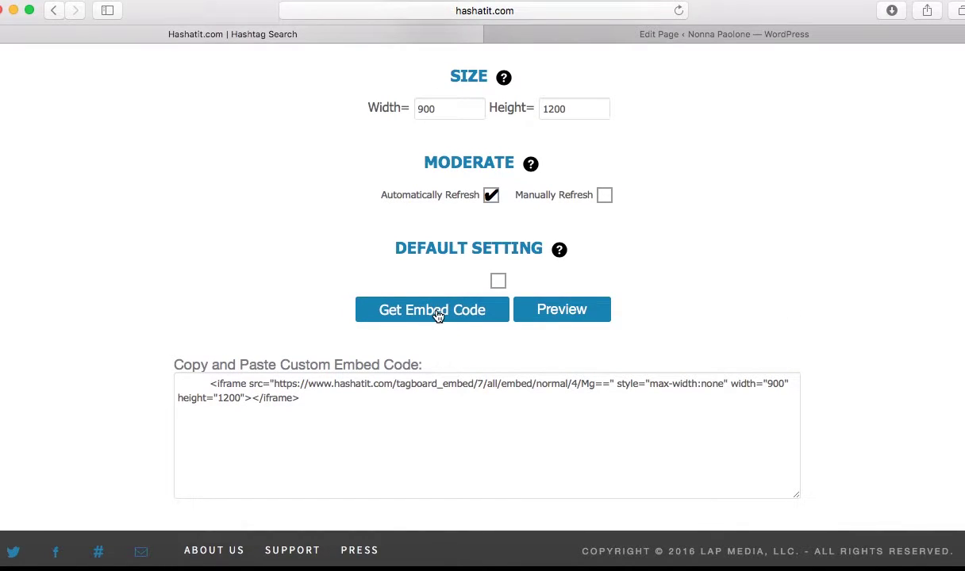
{"action": "left_click", "coordinate": [437, 313]}
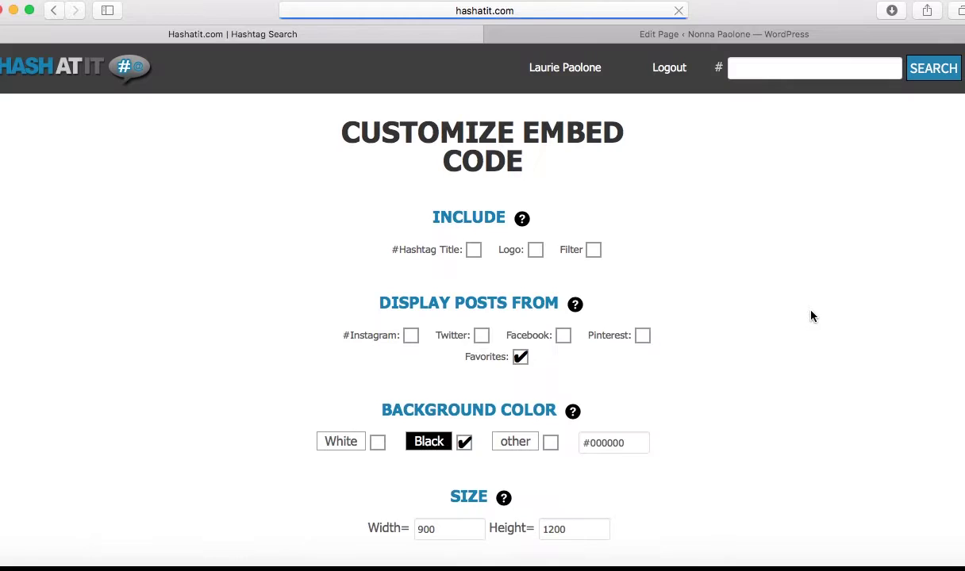
{"action": "scroll", "coordinate": [811, 316], "scroll_direction": "down", "scroll_amount": 5}
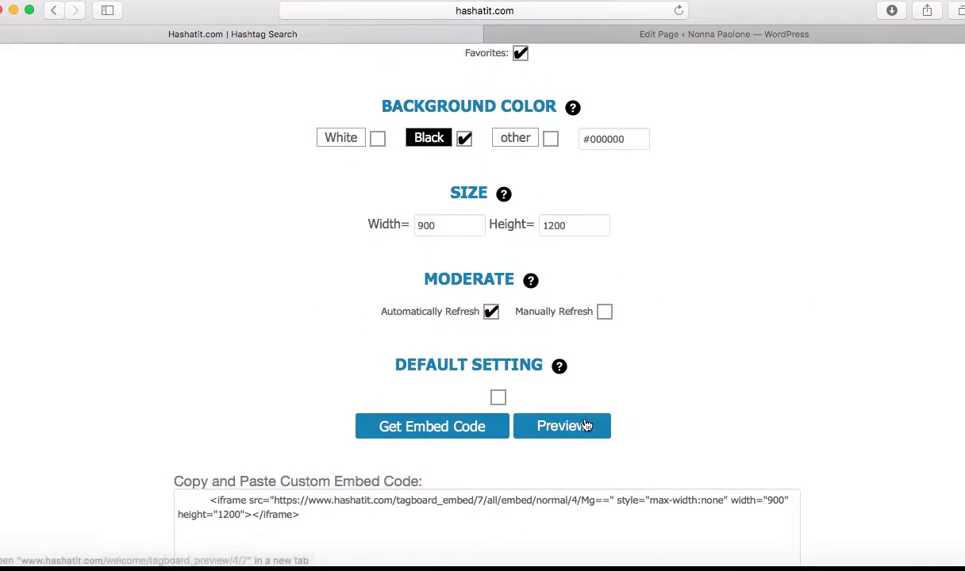
{"action": "left_click", "coordinate": [579, 426]}
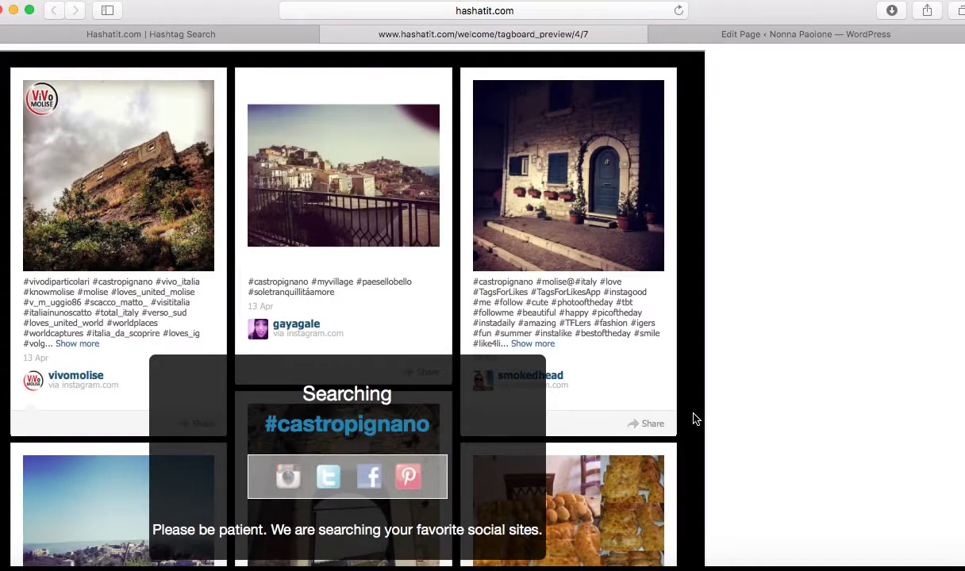
{"action": "scroll", "coordinate": [687, 424], "scroll_direction": "down", "scroll_amount": 15}
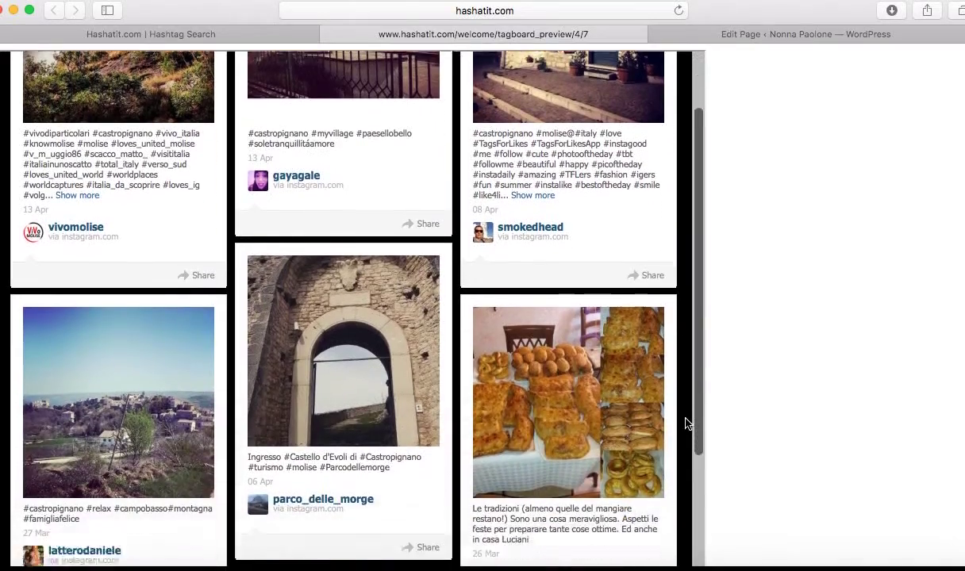
{"action": "scroll", "coordinate": [687, 424], "scroll_direction": "down", "scroll_amount": 20}
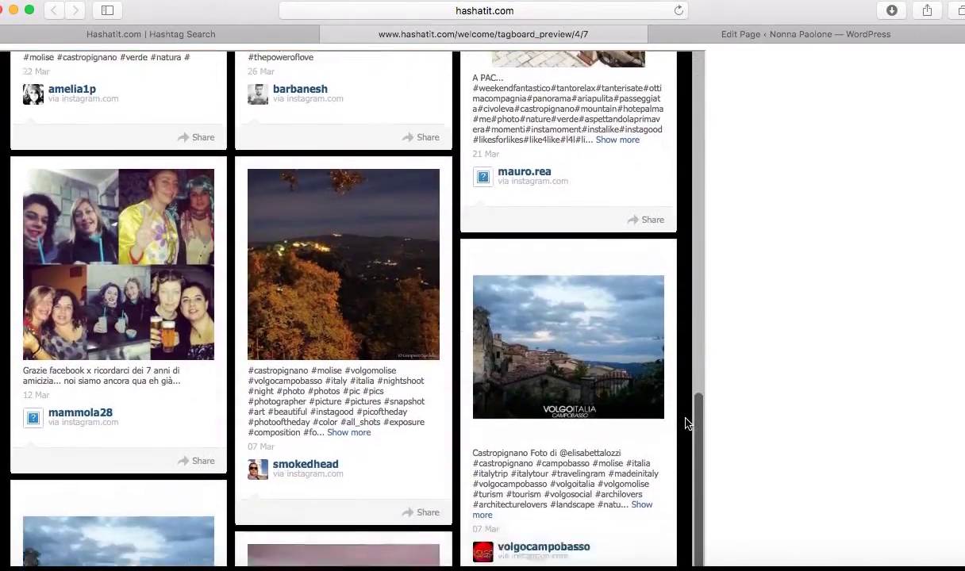
{"action": "scroll", "coordinate": [687, 424], "scroll_direction": "down", "scroll_amount": 10}
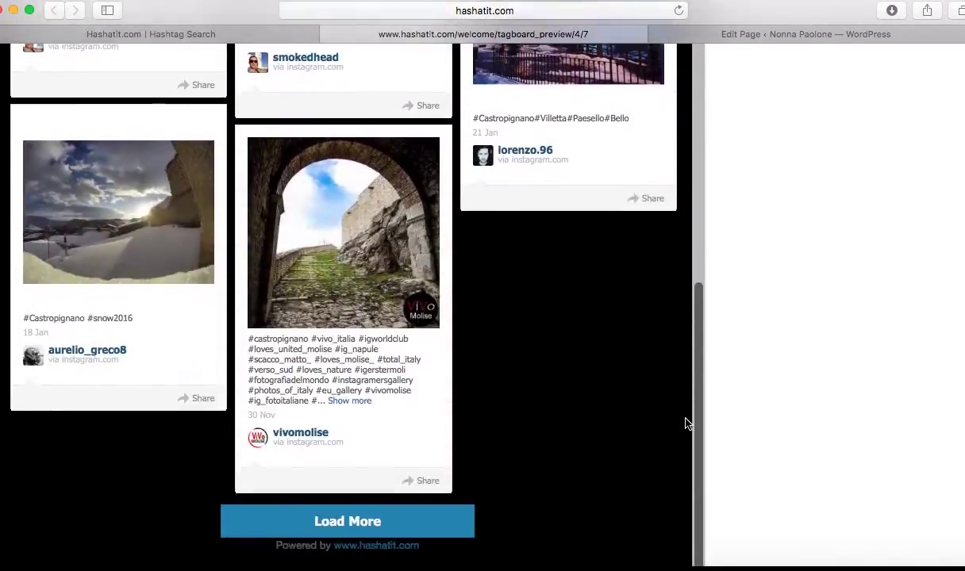
{"action": "scroll", "coordinate": [687, 424], "scroll_direction": "up", "scroll_amount": 10}
{"action": "scroll", "coordinate": [687, 424], "scroll_direction": "up", "scroll_amount": 15}
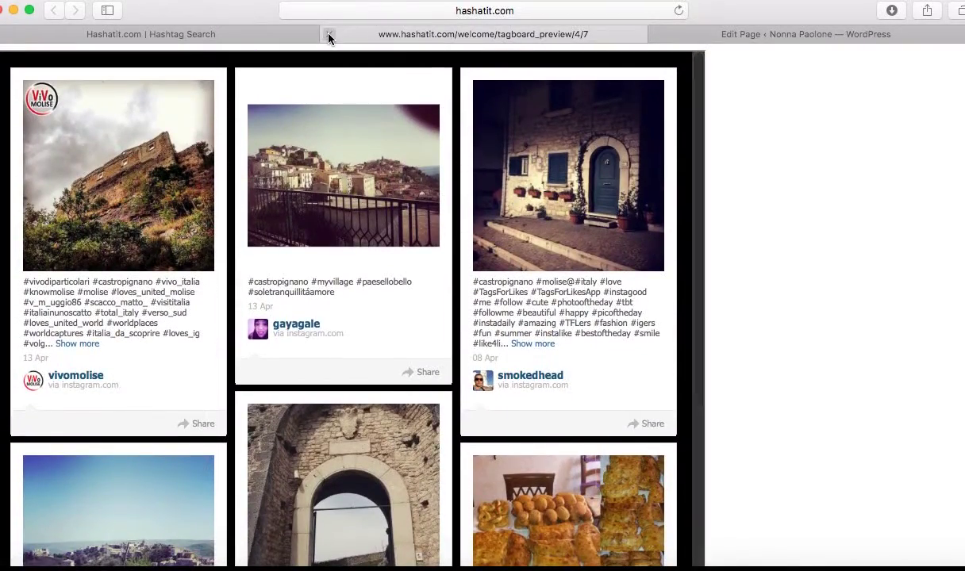
{"action": "left_click", "coordinate": [328, 34]}
Select the whole Hashatit embed code and switch to WordPress's #CASTROPIGNANO Edit Page.
{"action": "scroll", "coordinate": [215, 340], "scroll_direction": "down", "scroll_amount": 3}
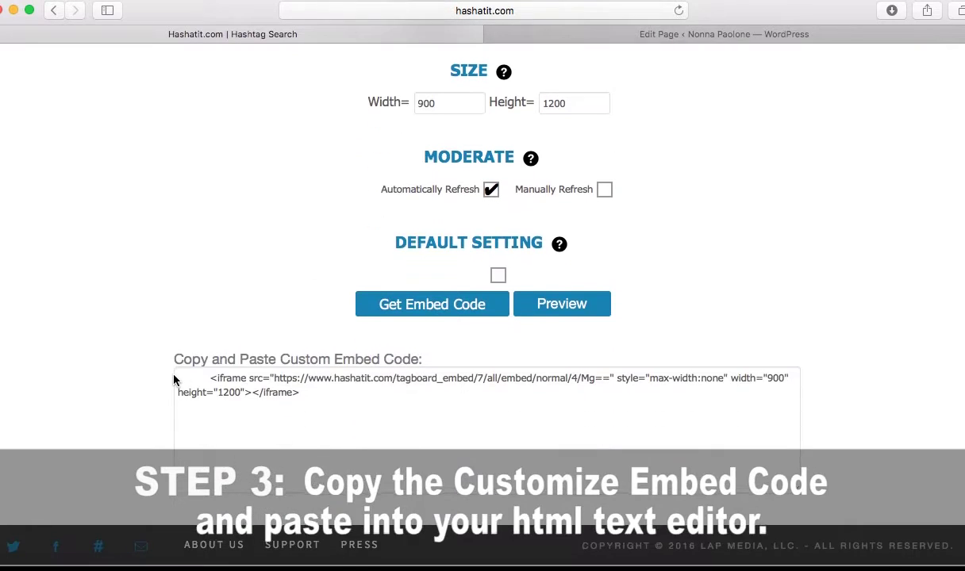
{"action": "left_click", "coordinate": [287, 404]}
{"action": "left_click_drag", "start_coordinate": [317, 397], "coordinate": [187, 386]}
{"action": "key", "text": "super+c"}
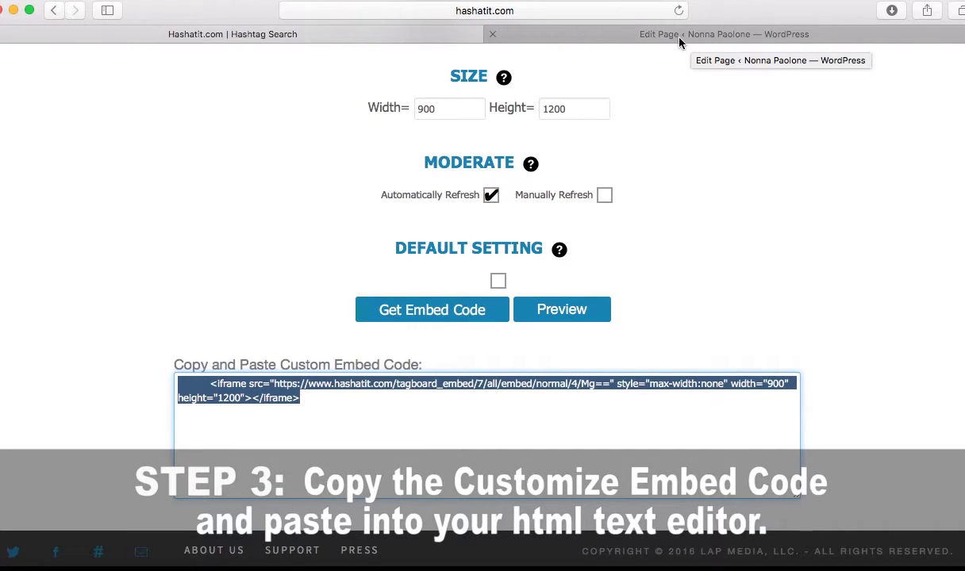
{"action": "left_click", "coordinate": [700, 36]}
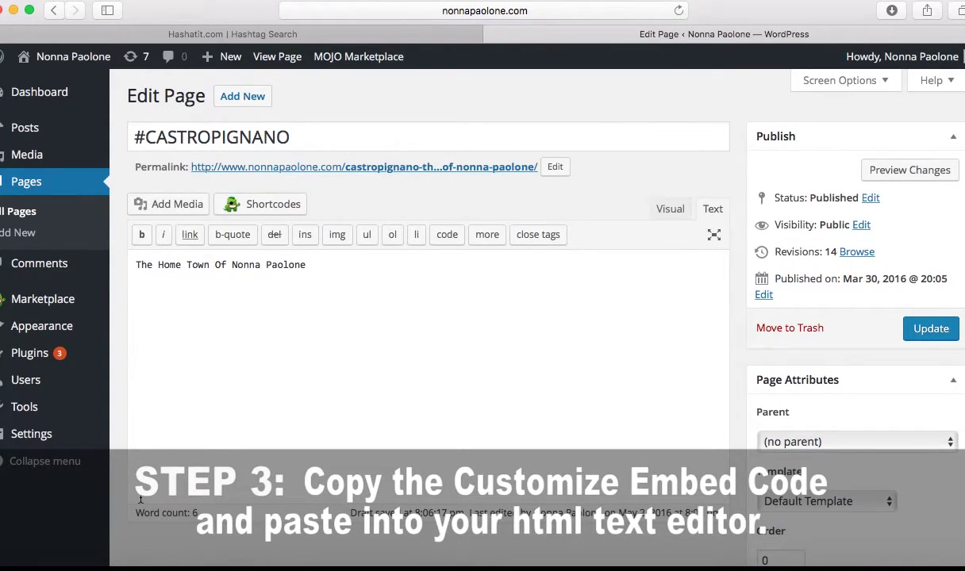
Paste the Hashatit iframe code below the hometown line, update the page, and view it live.
{"action": "left_click", "coordinate": [134, 294]}
{"action": "key", "text": "super+v"}
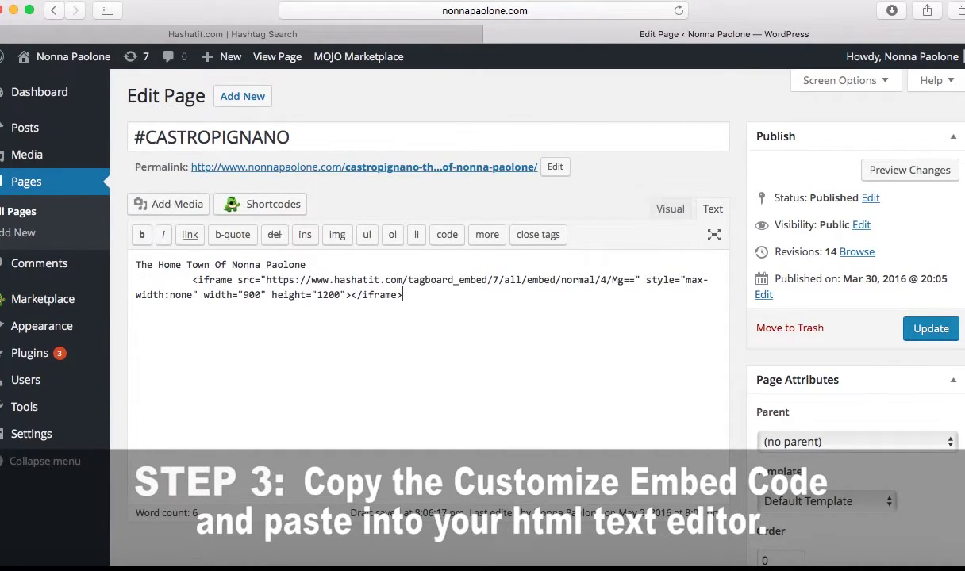
{"action": "left_click", "coordinate": [920, 329]}
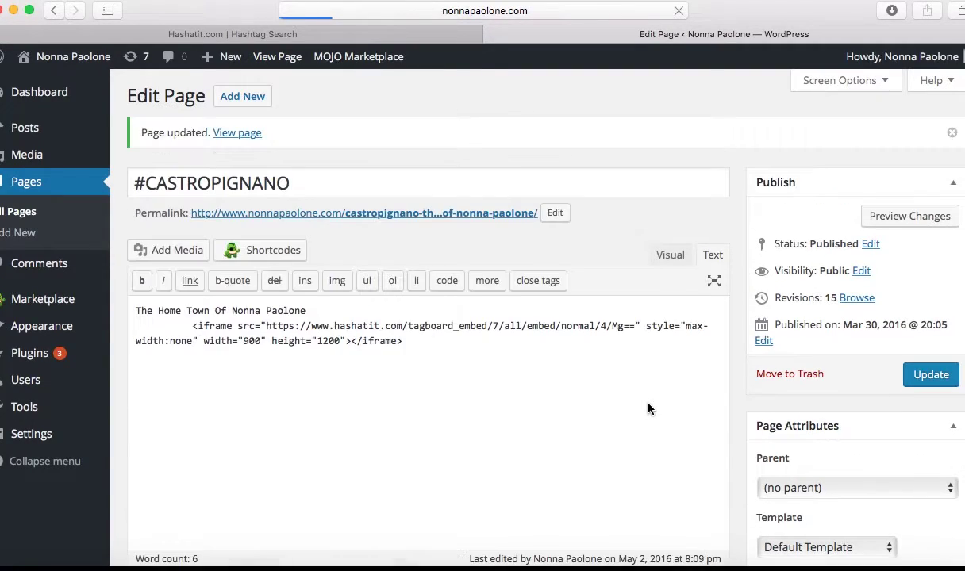
{"action": "left_click", "coordinate": [288, 66]}
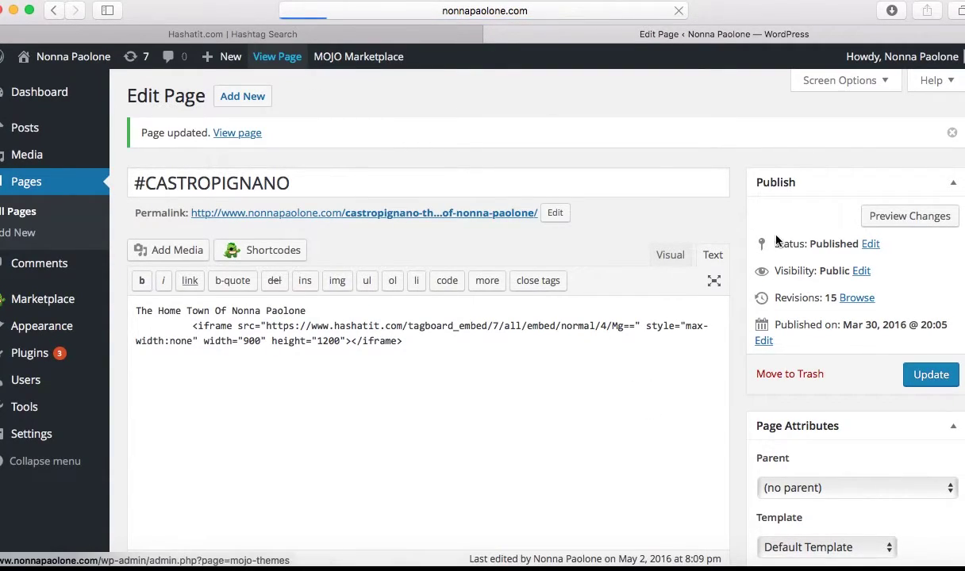
Scroll through the live #CASTROPIGNANO page's embedded board down to Load More and back up.
{"action": "scroll", "coordinate": [876, 399], "scroll_direction": "down", "scroll_amount": 10}
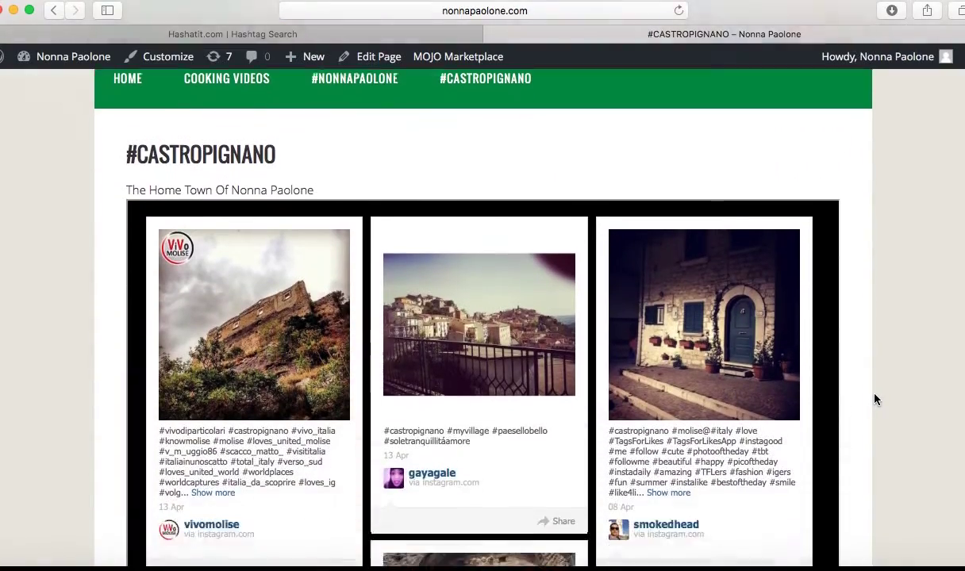
{"action": "scroll", "coordinate": [687, 428], "scroll_direction": "down", "scroll_amount": 20}
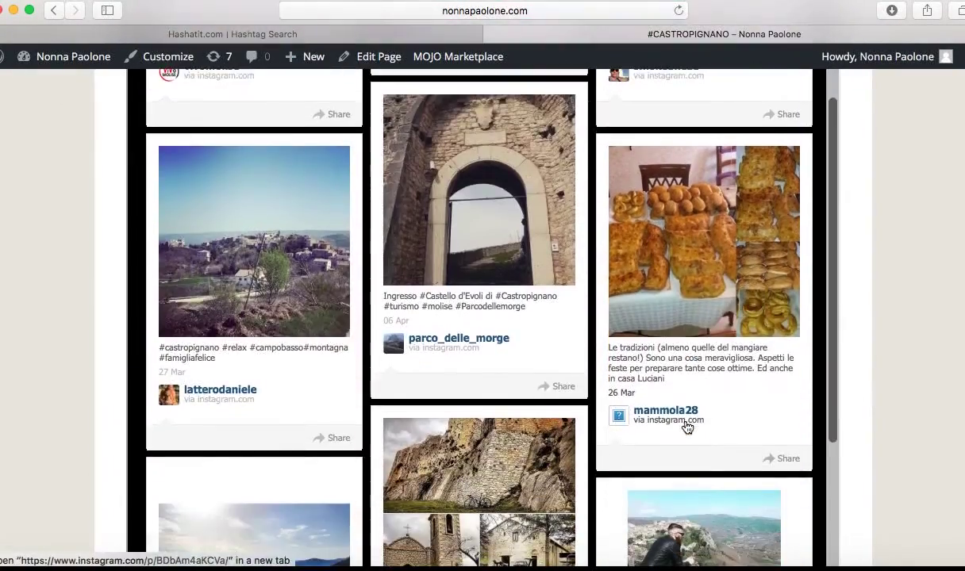
{"action": "scroll", "coordinate": [687, 427], "scroll_direction": "down", "scroll_amount": 15}
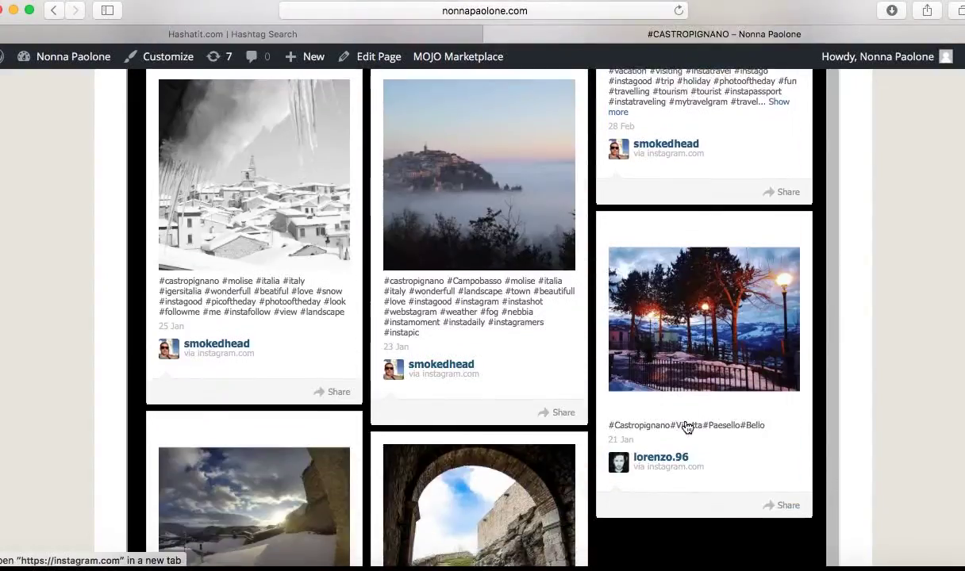
{"action": "scroll", "coordinate": [684, 424], "scroll_direction": "up", "scroll_amount": 2}
{"action": "scroll", "coordinate": [673, 221], "scroll_direction": "up", "scroll_amount": 15}
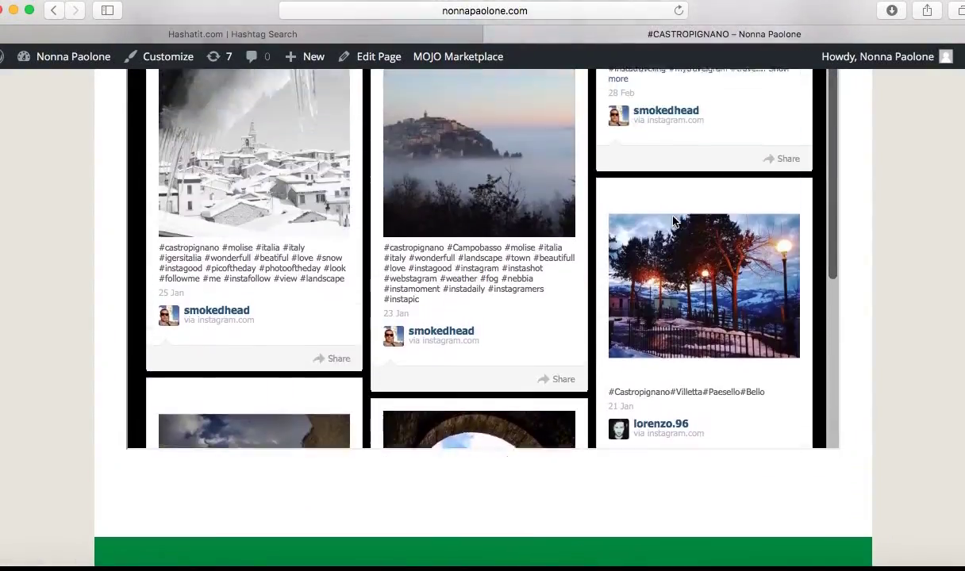
{"action": "scroll", "coordinate": [673, 222], "scroll_direction": "up", "scroll_amount": 15}
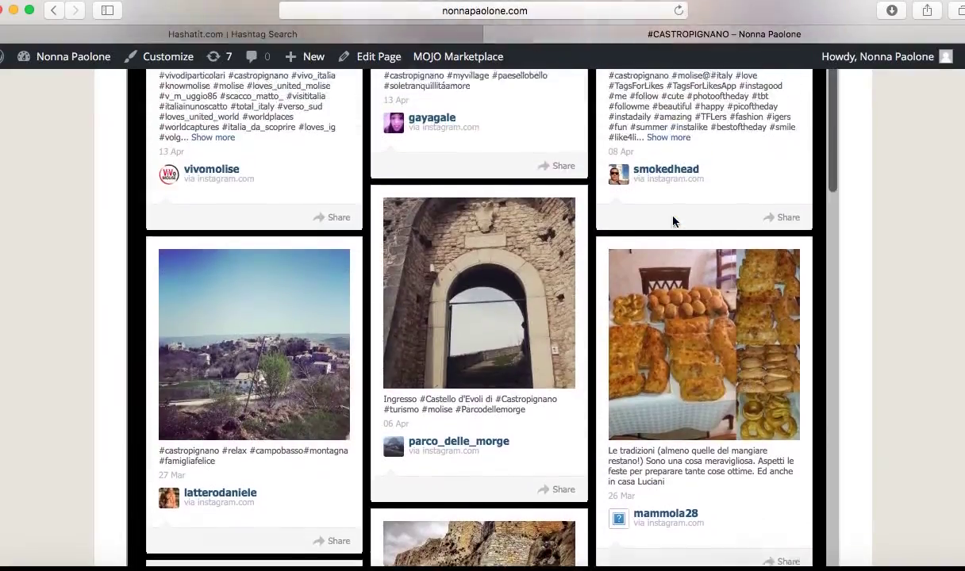